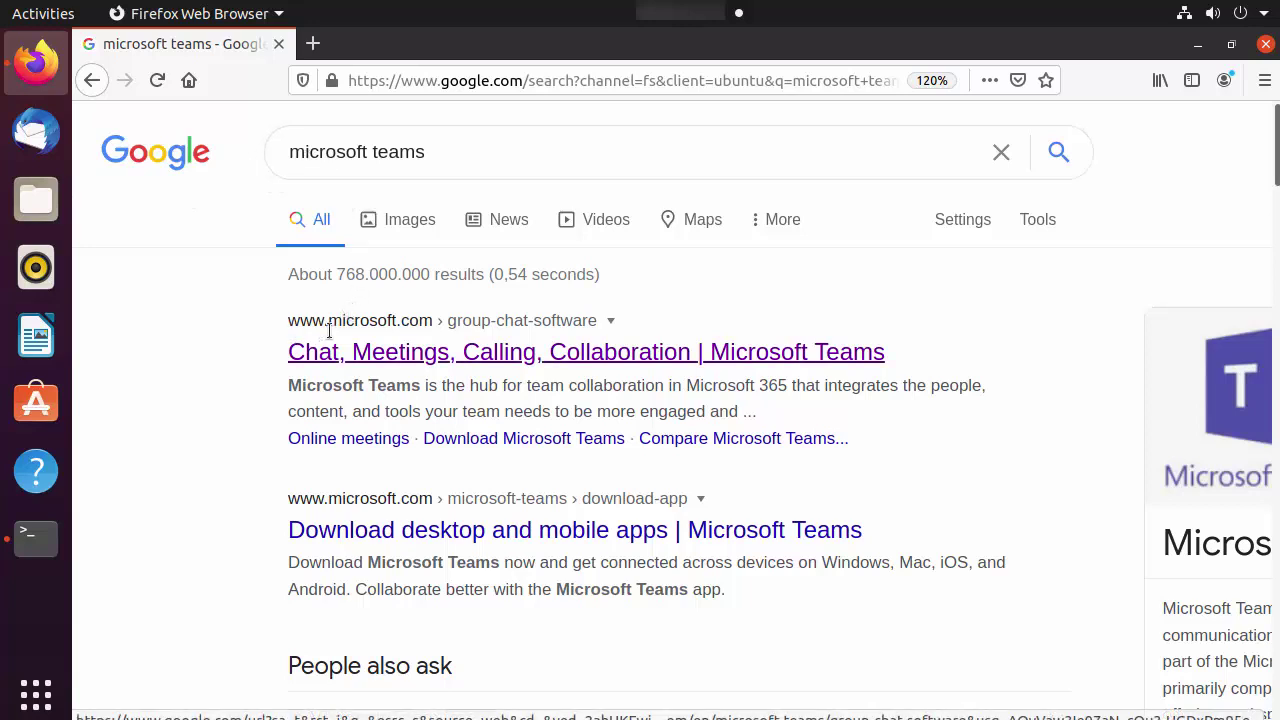
- Open the top Google result, 'Chat, Meetings, Calling, Collaboration | Microsoft Teams'
click(450, 353)
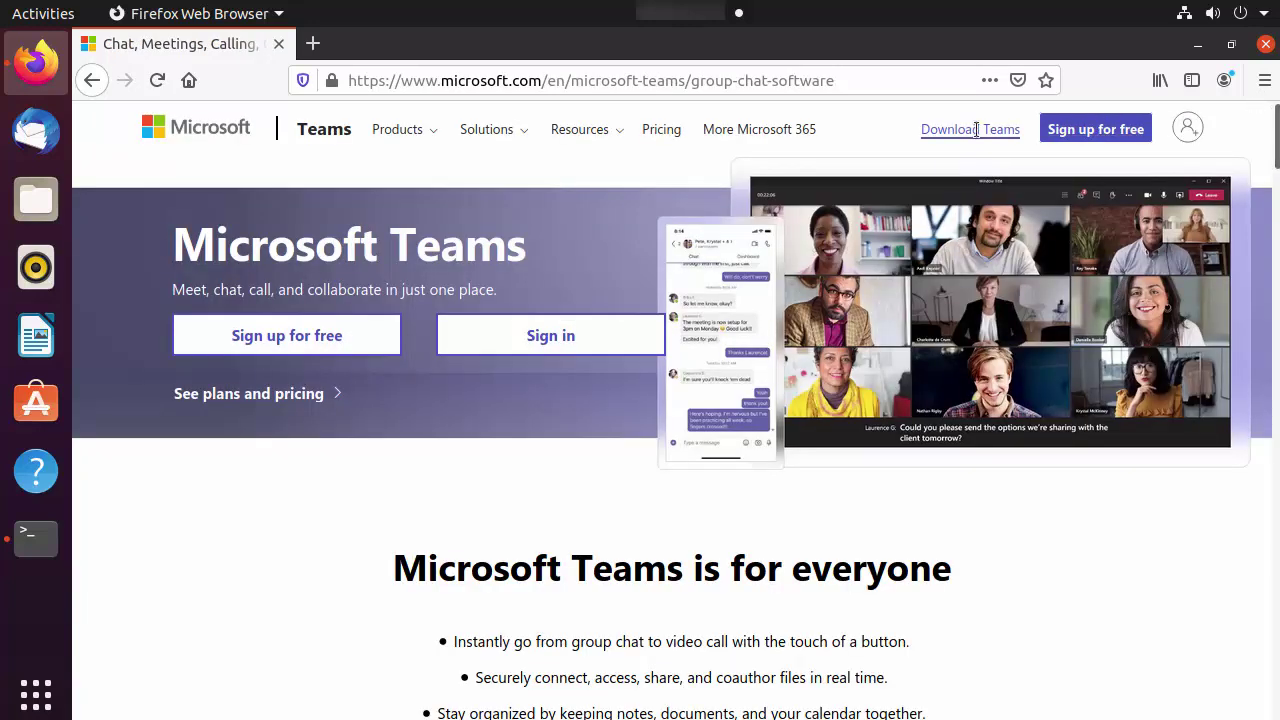
- Go through Download Teams to the desktop section offering Linux DEB and RPM packages
click(945, 132)
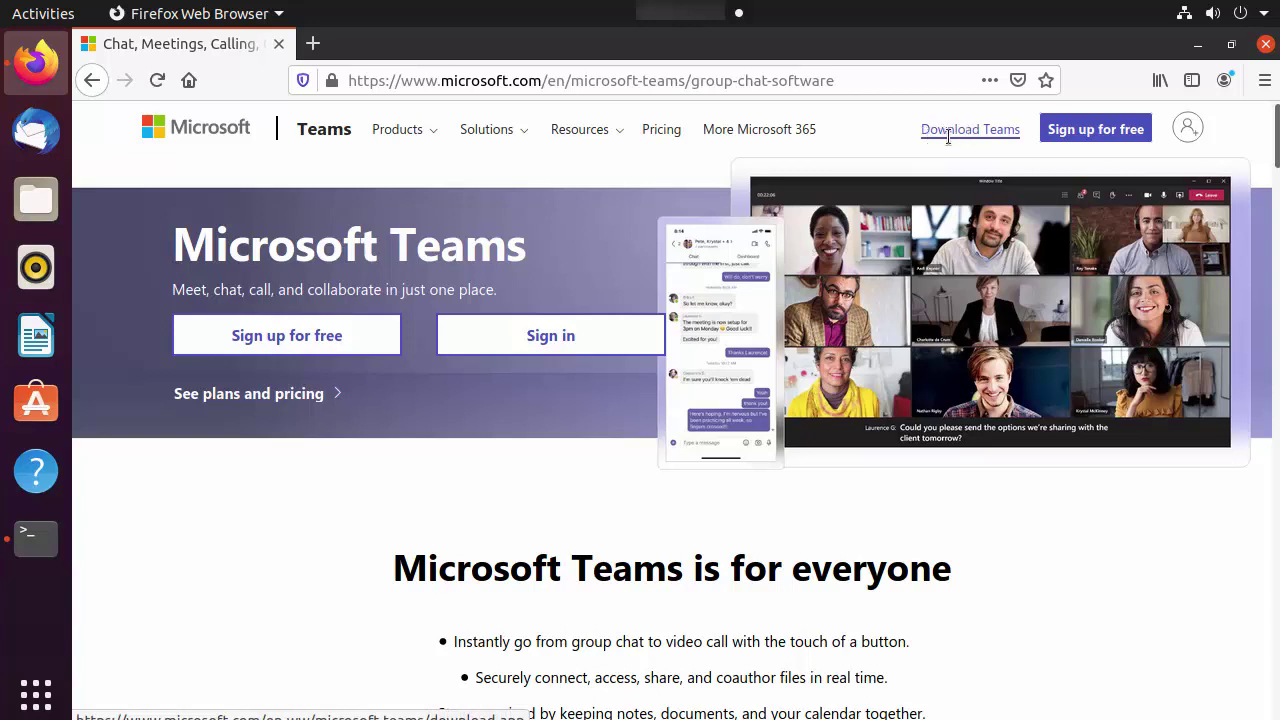
click(971, 130)
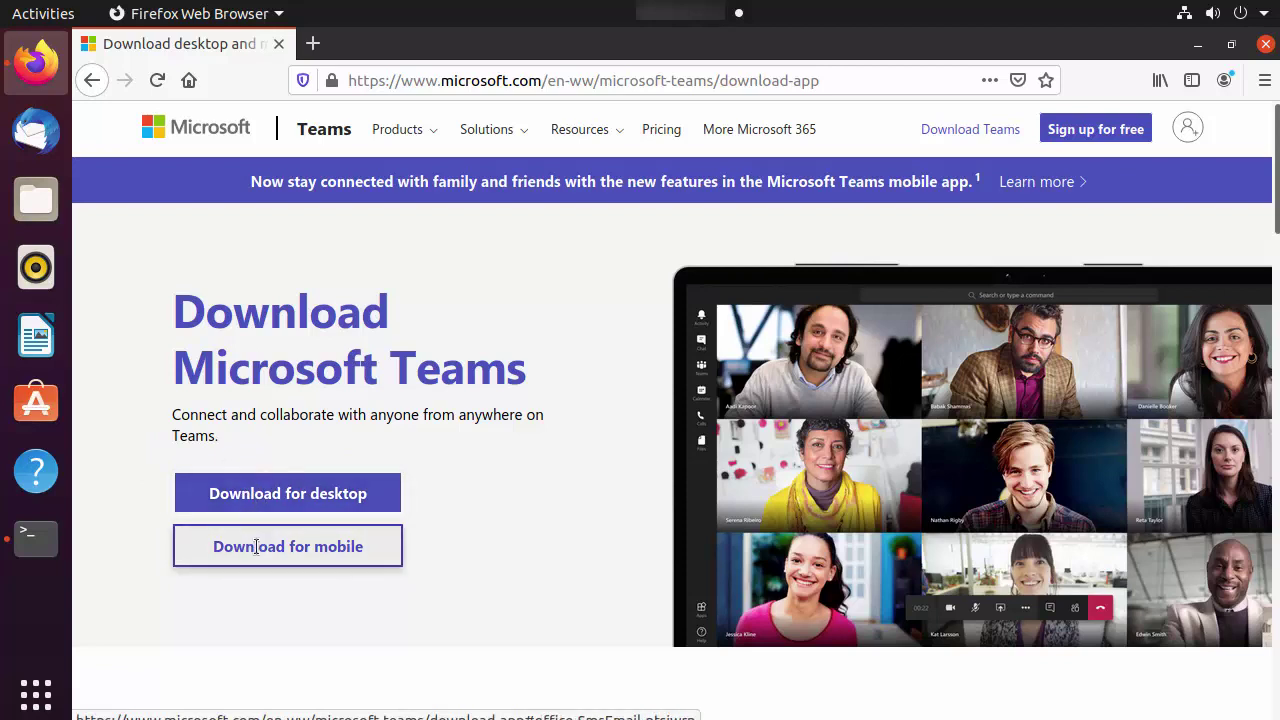
click(287, 494)
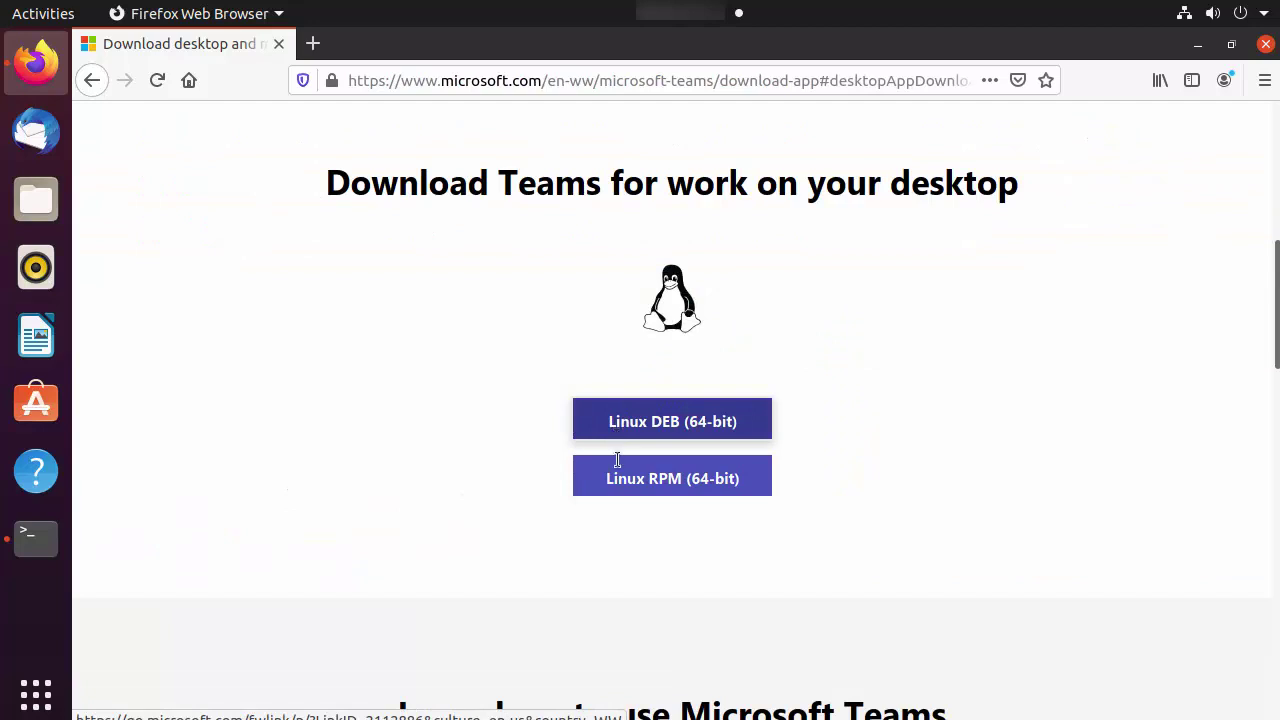
- Save teams_1.3.00.30857_amd64.deb to disk, then minimize Firefox and open Files at Home
click(687, 430)
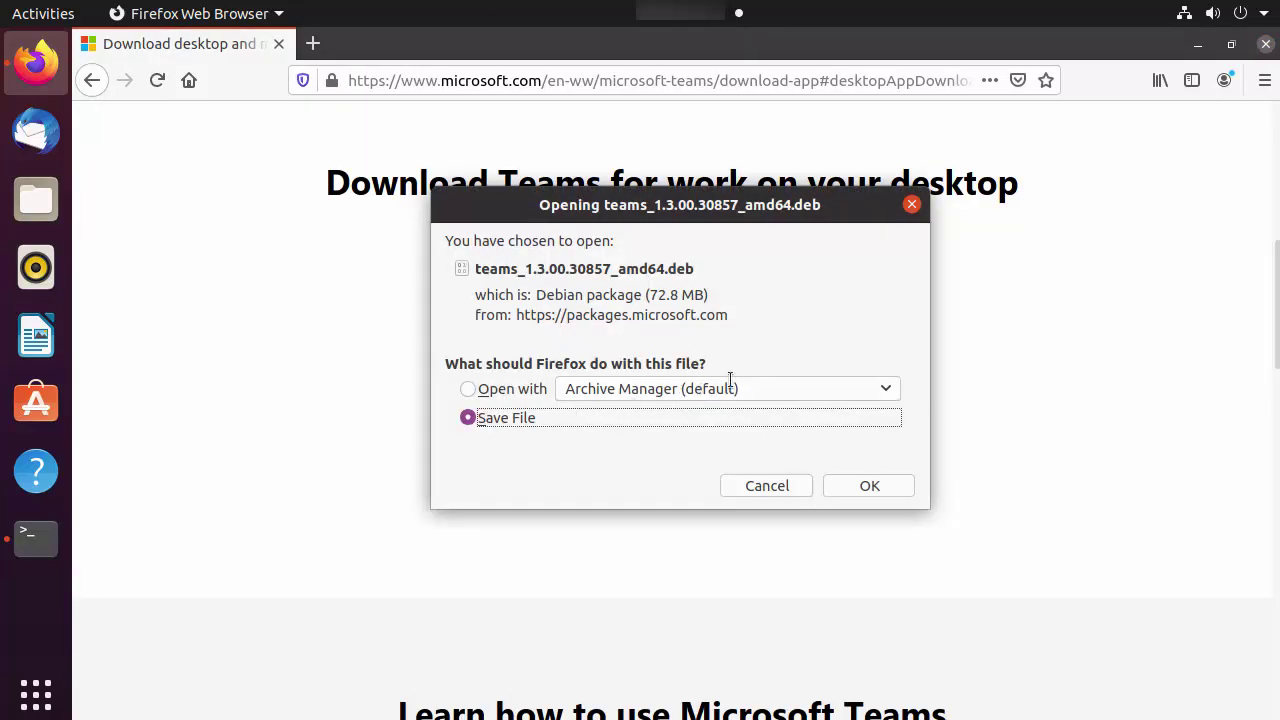
click(849, 484)
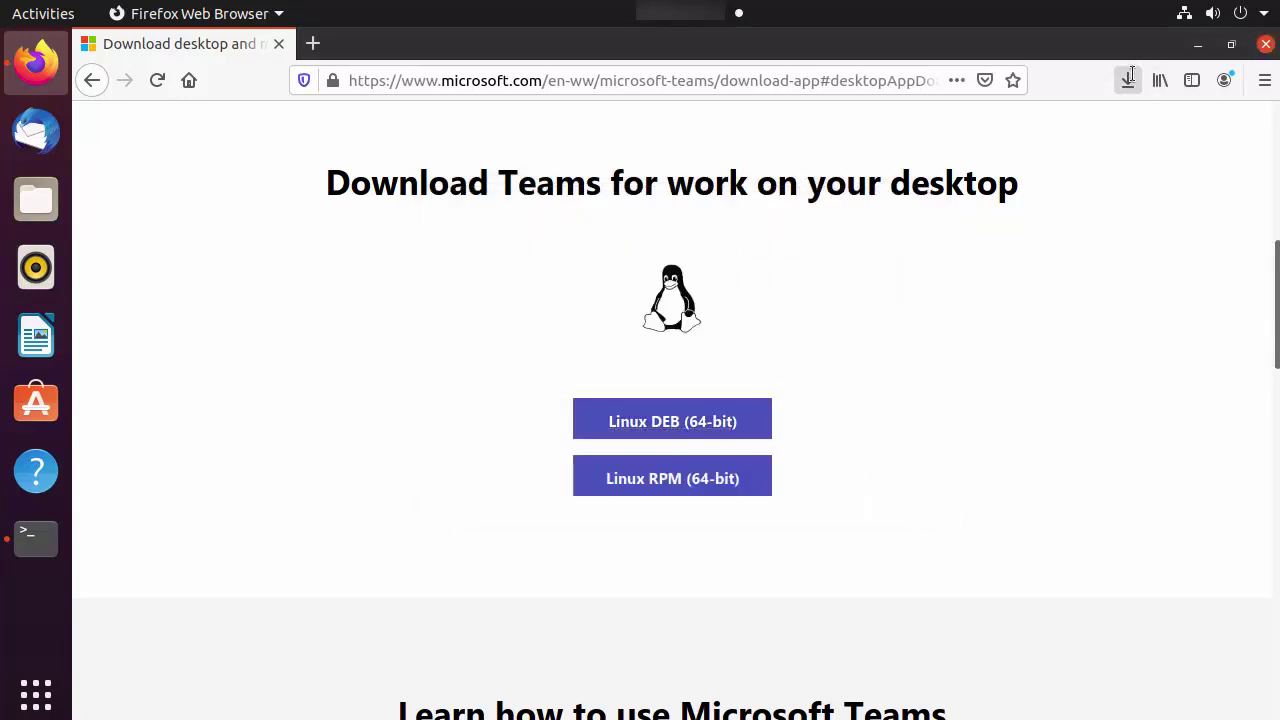
click(1127, 80)
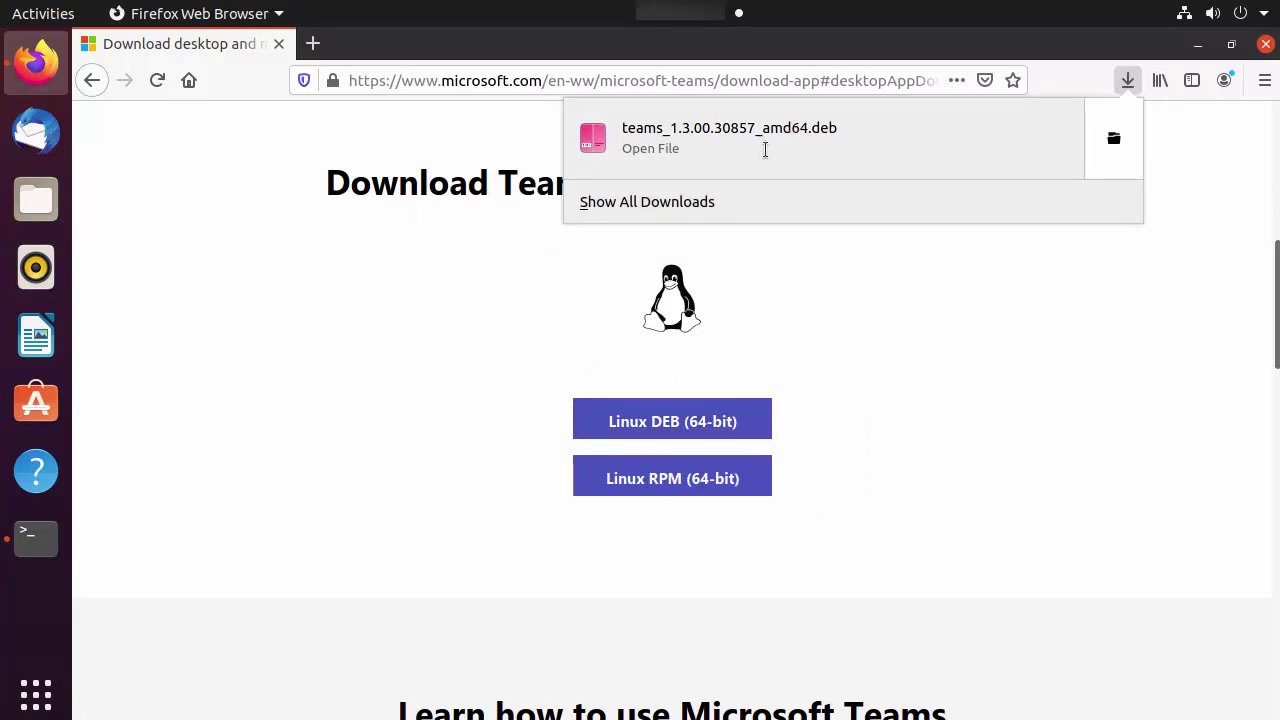
click(969, 224)
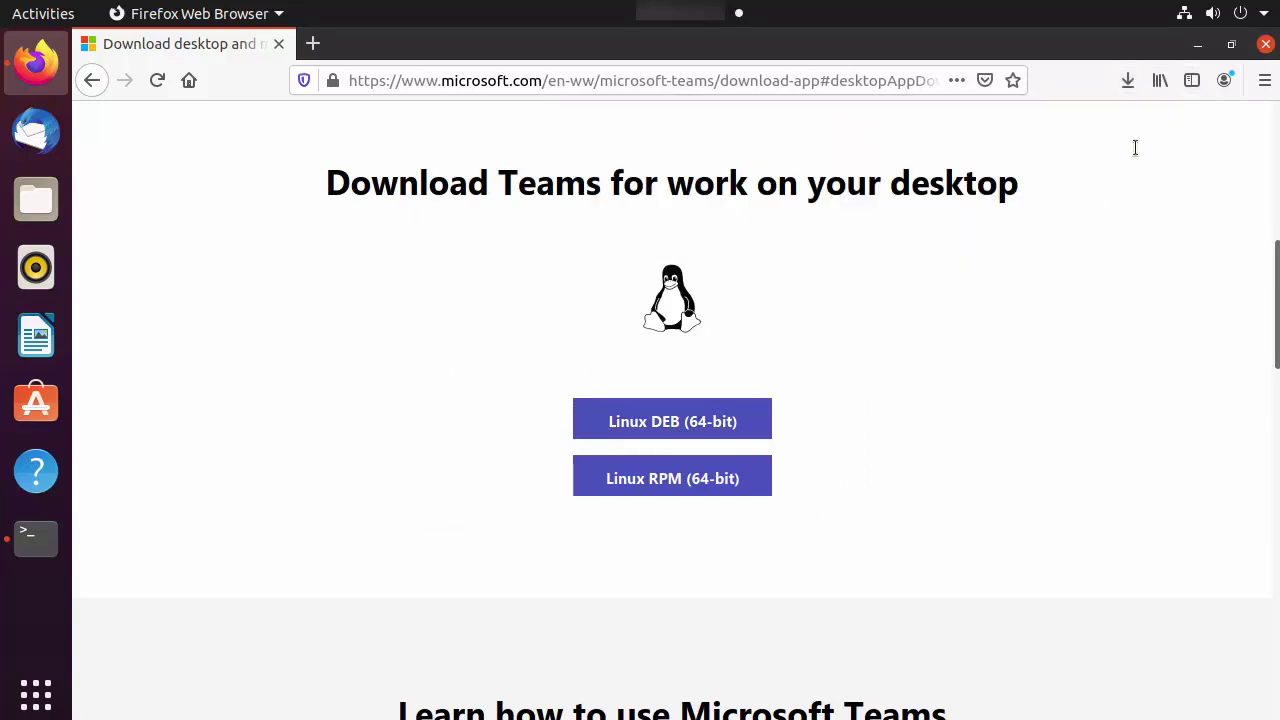
click(1197, 44)
click(36, 200)
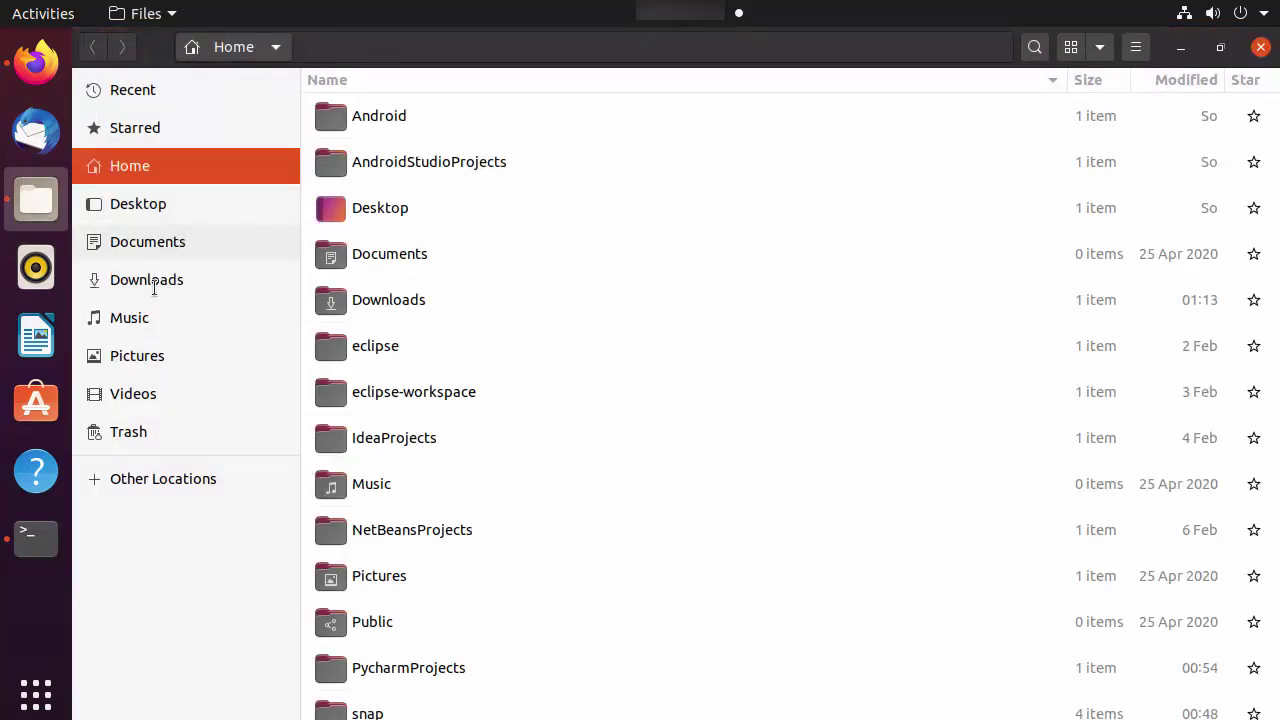
- Show the Downloads folder containing teams_1.3.00.30857_amd64.deb and open a terminal with Ctrl+Alt+T
click(161, 280)
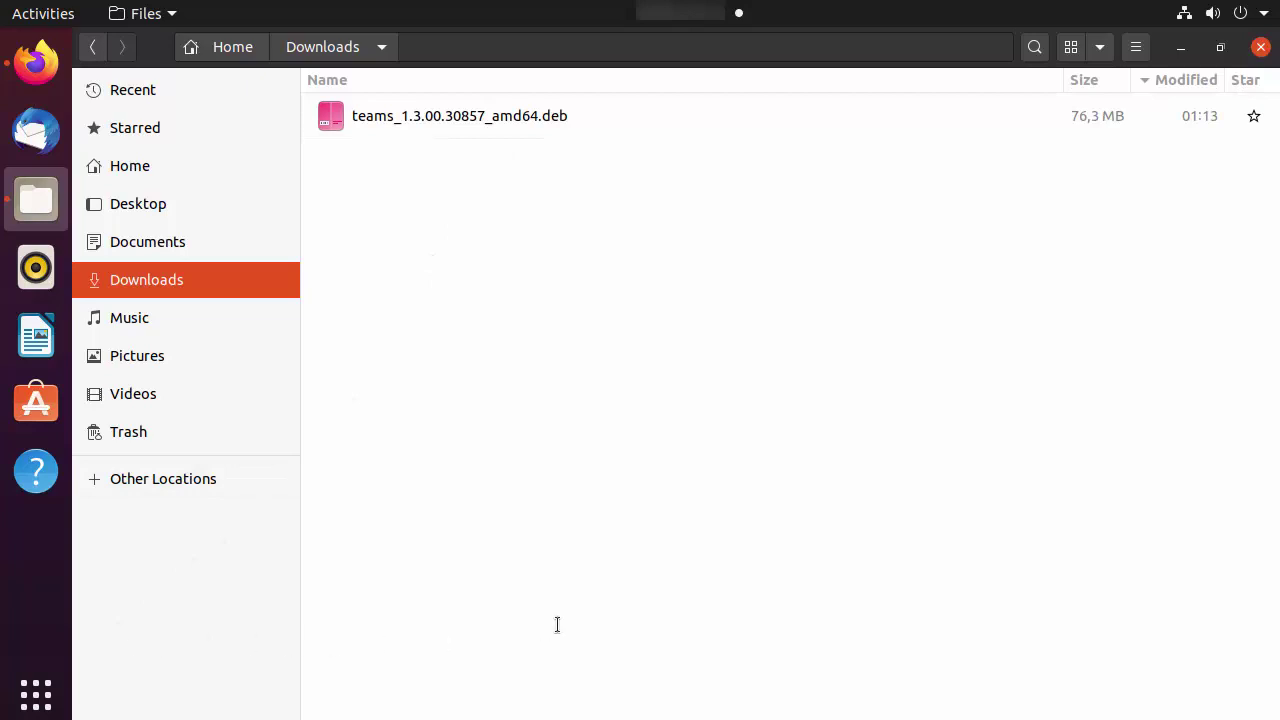
key(ctrl+alt+t)
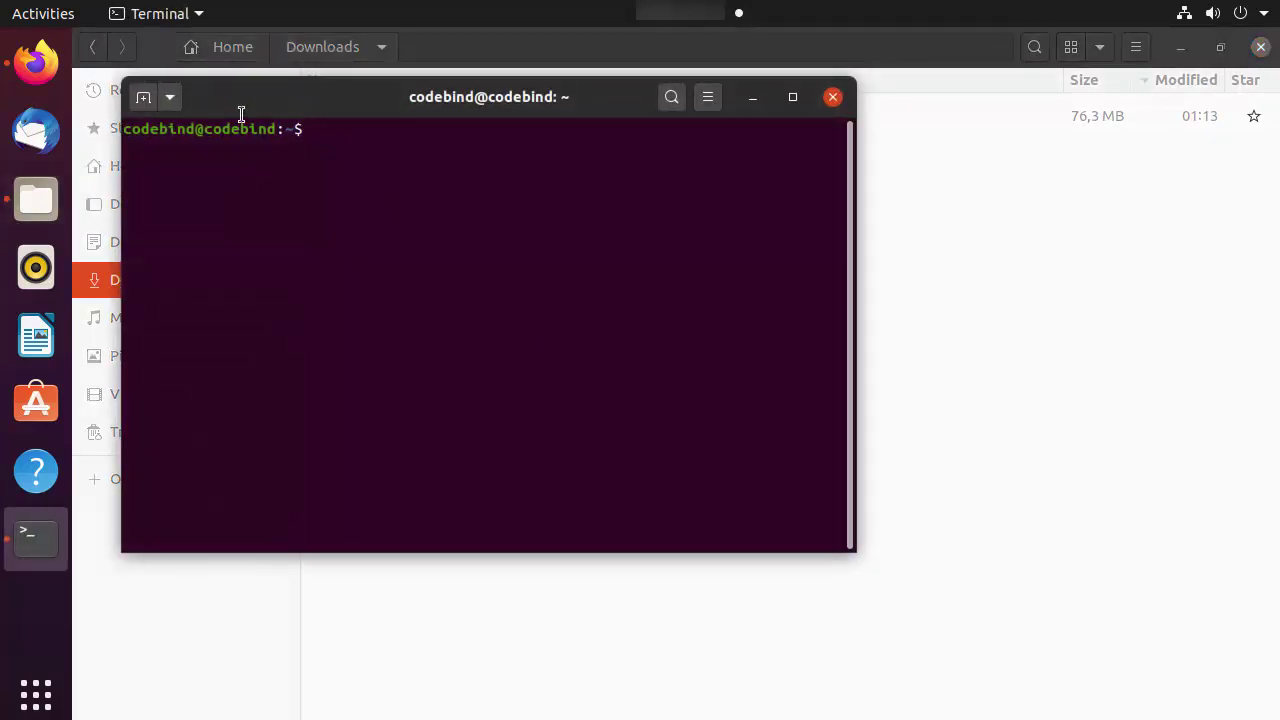
- Open a full-window Terminal from the application grid and begin typing 'cd Dow'
click(171, 91)
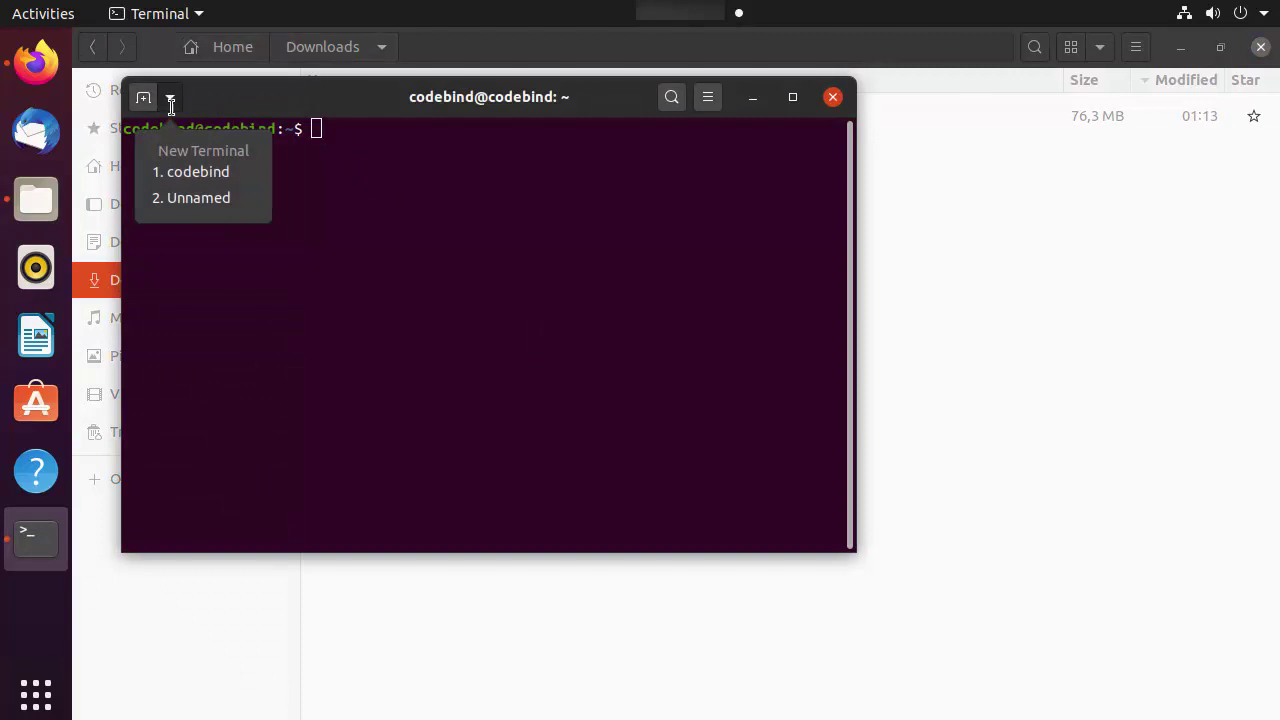
click(185, 171)
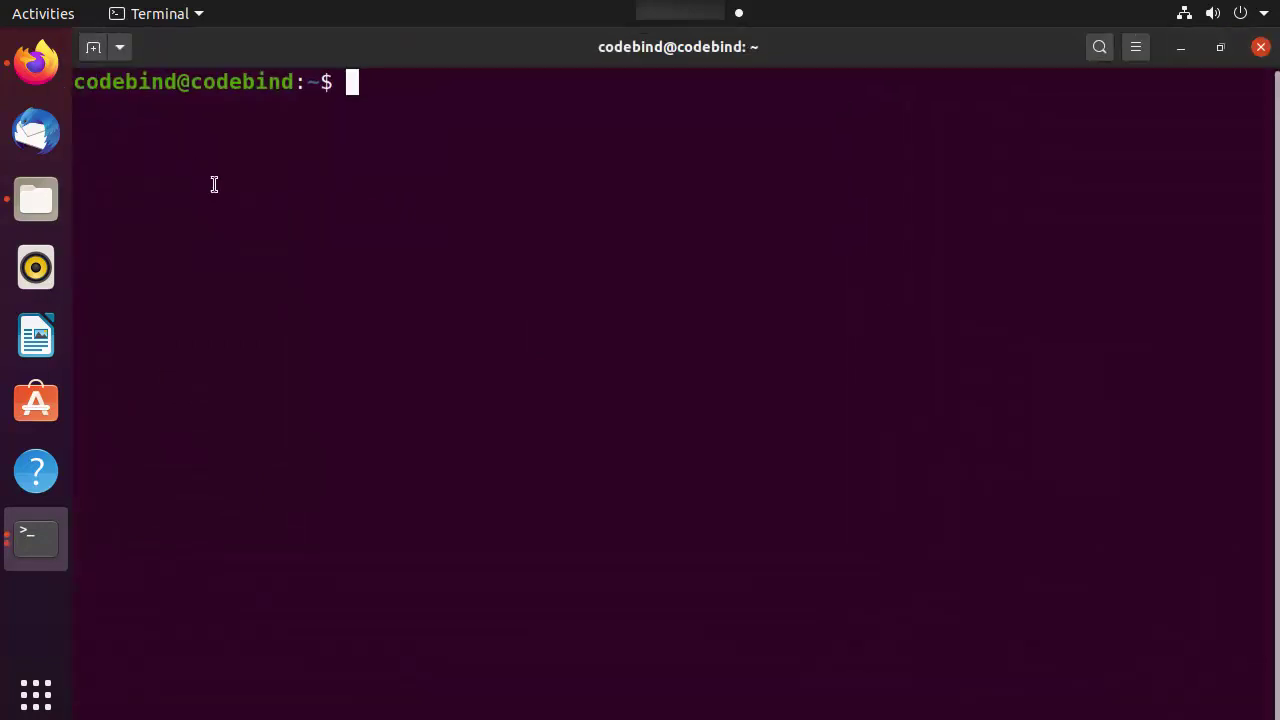
click(48, 684)
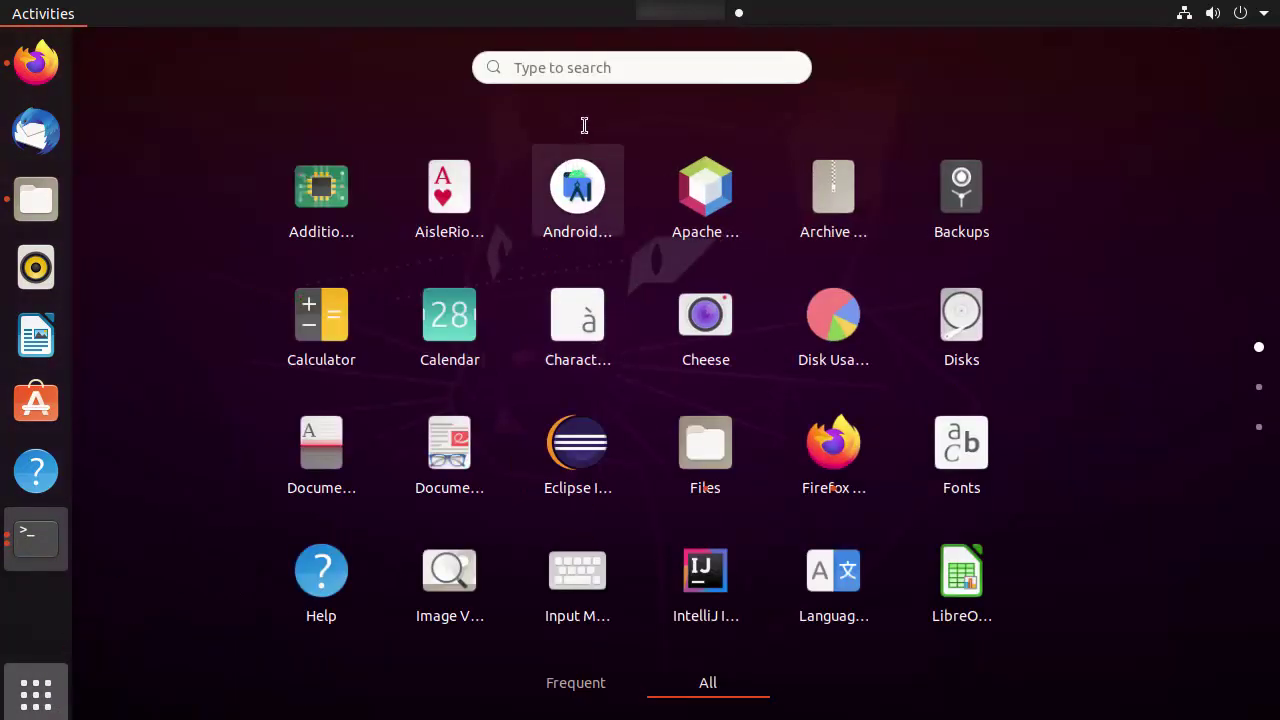
click(580, 62)
text(ter)
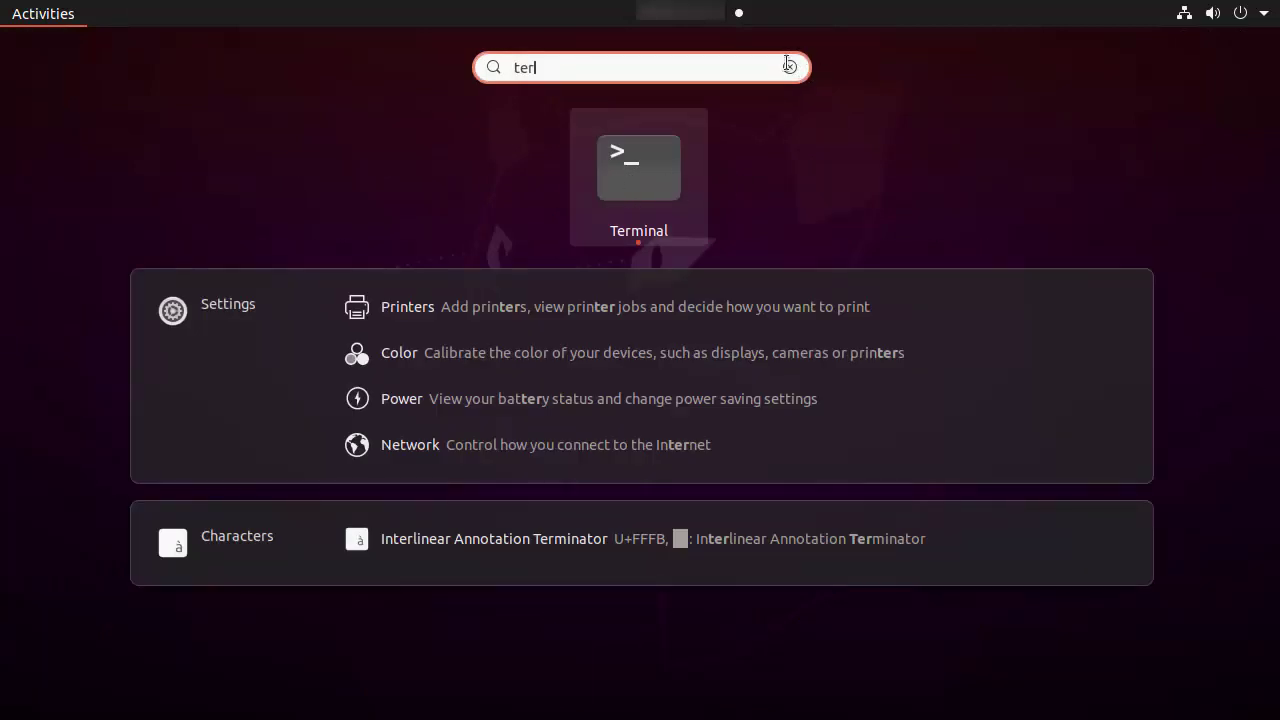
click(790, 67)
click(63, 549)
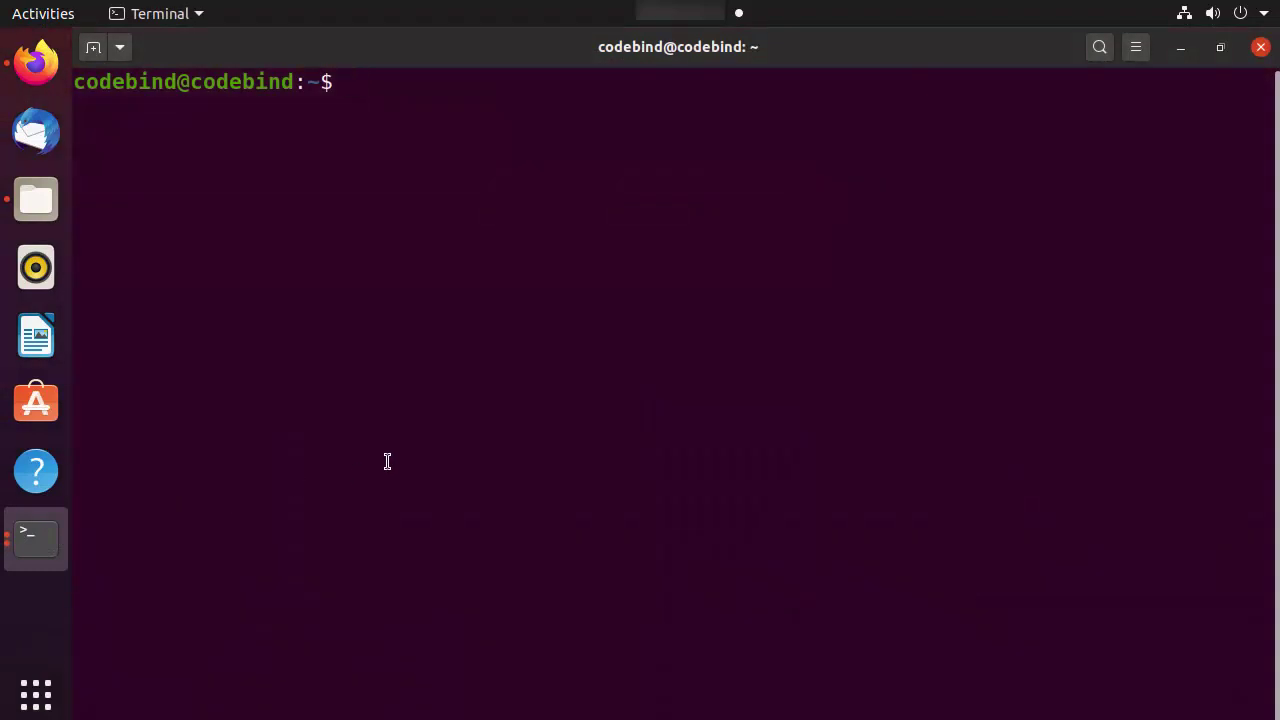
text(cd Dow)
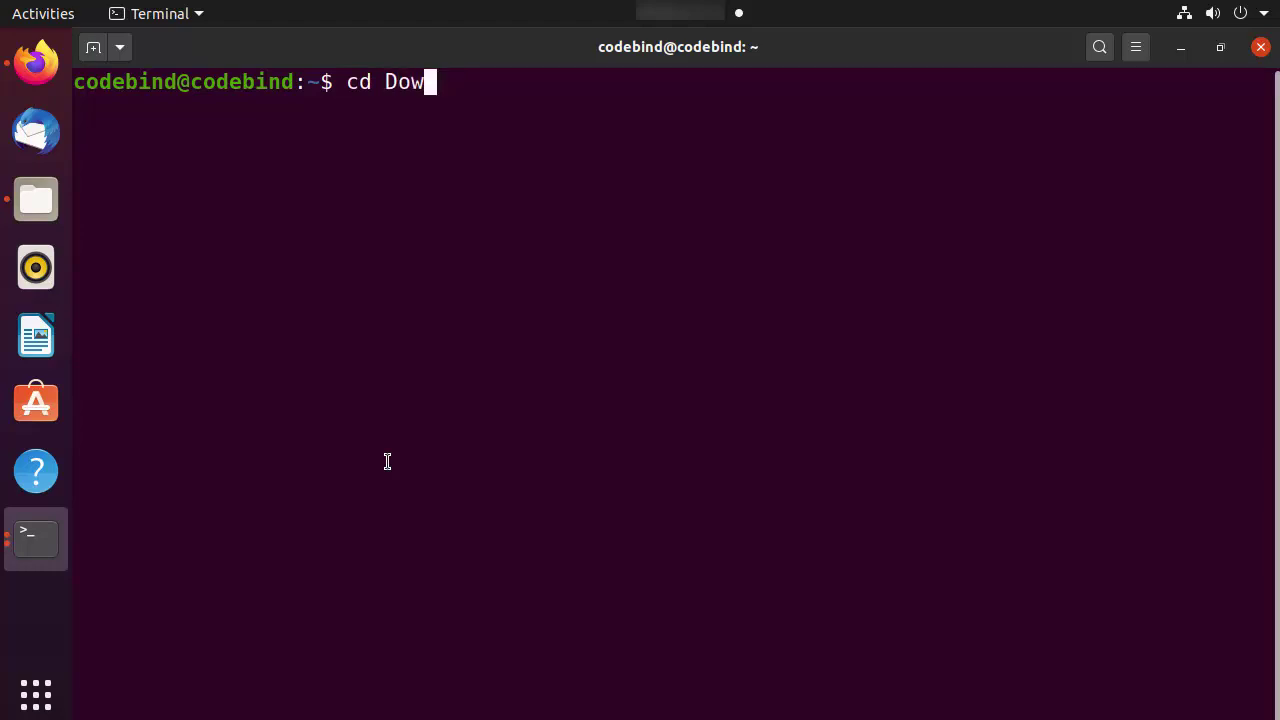
- Change into ~/Downloads and list its contents with ls
key(Tab)
key(Return)
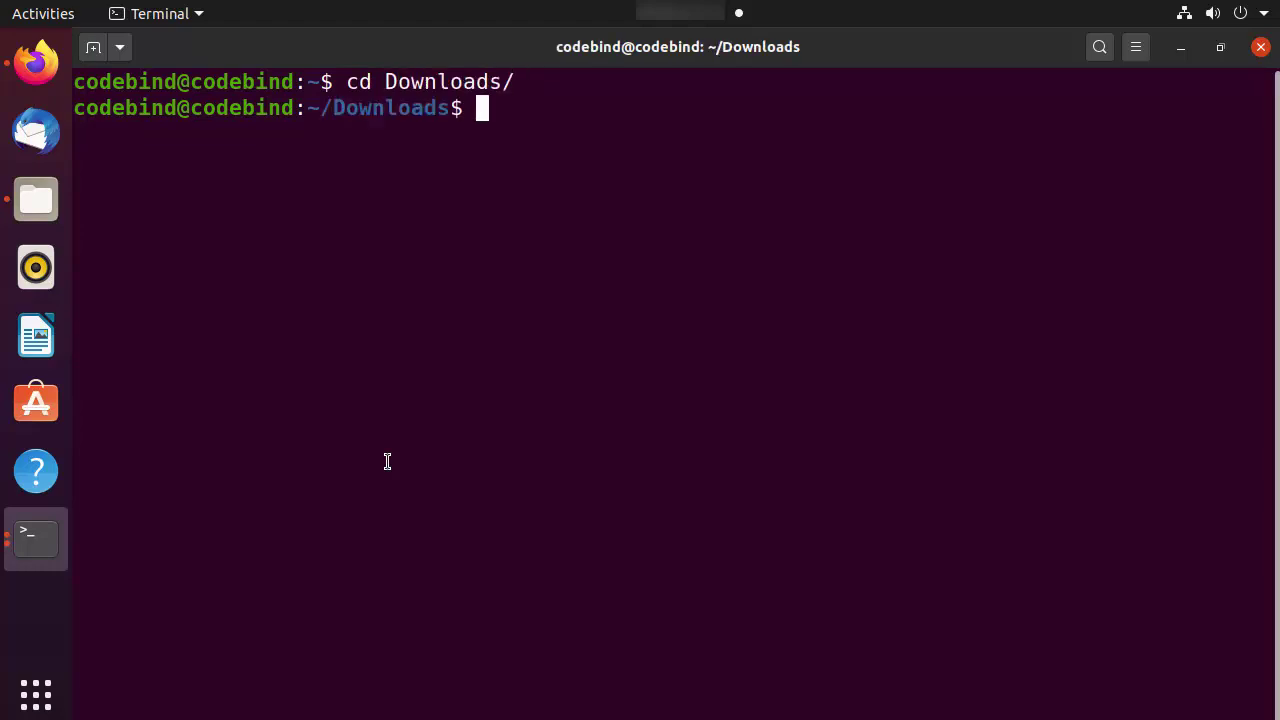
text(ls)
key(Return)
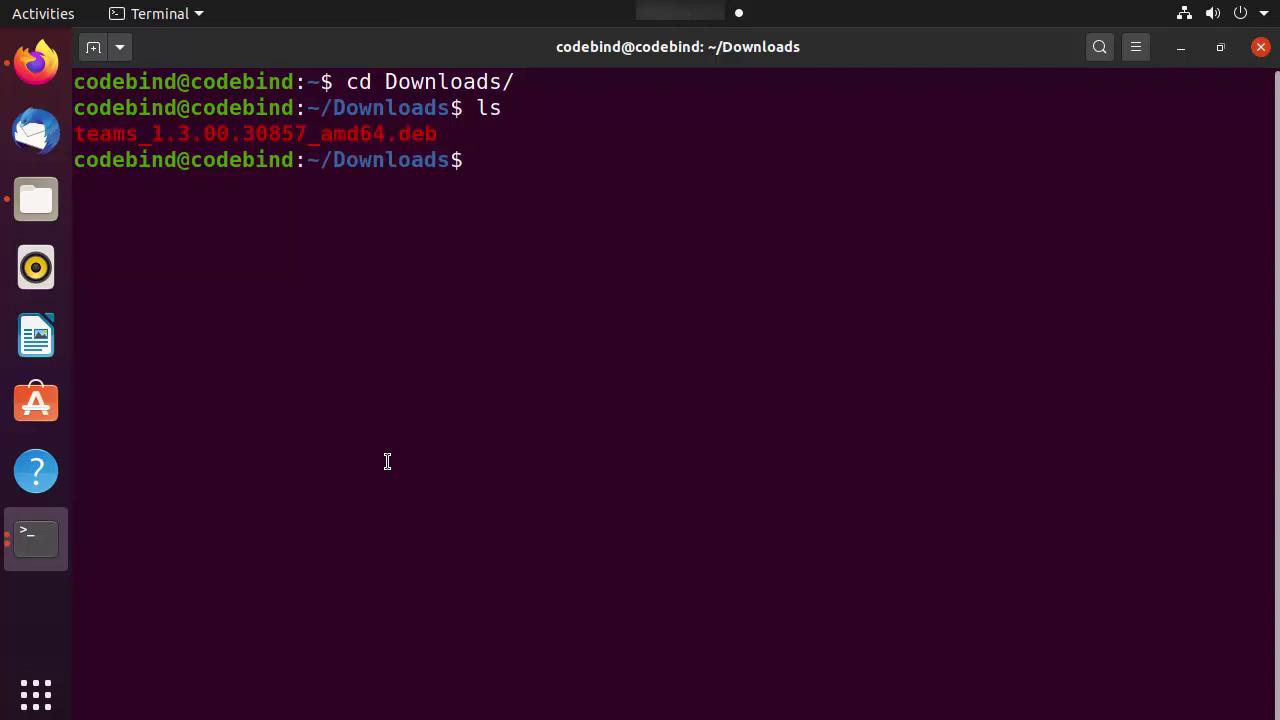
- Prepare the command 'sudo dpkg -i teams_1.3.00.30857_amd64.deb' using Tab completion
text(dpkg -i )
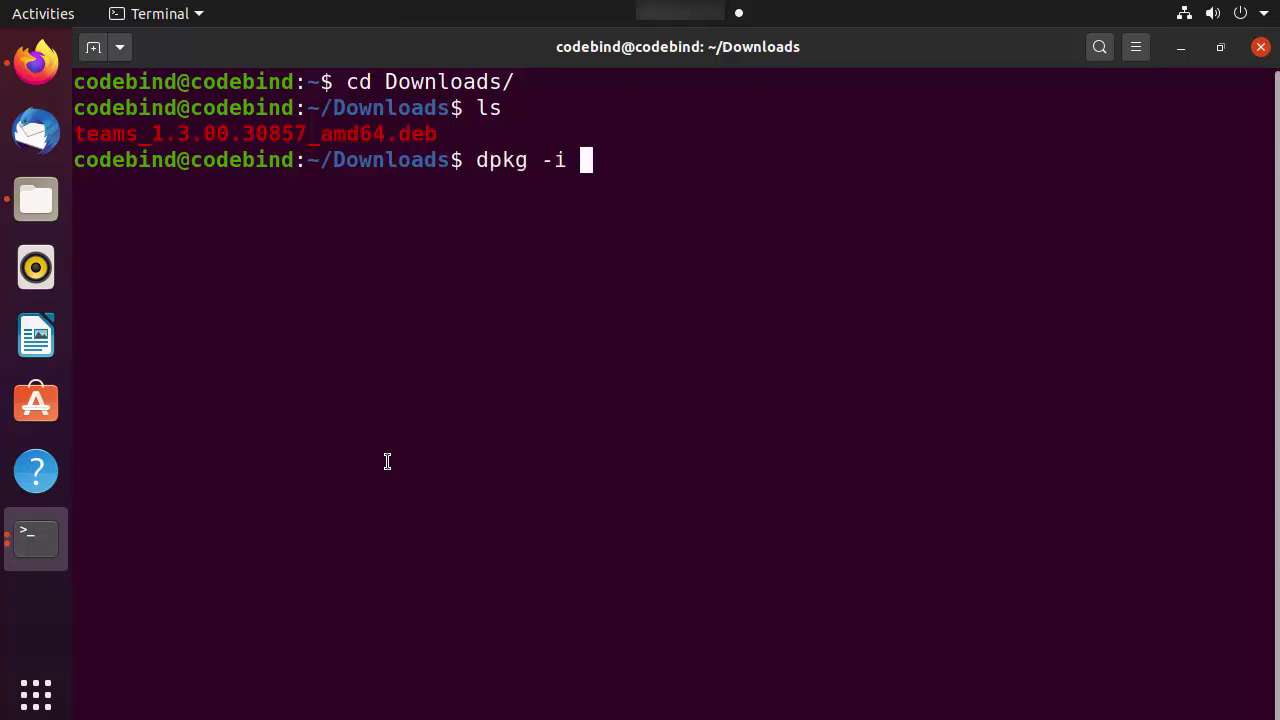
text(teams)
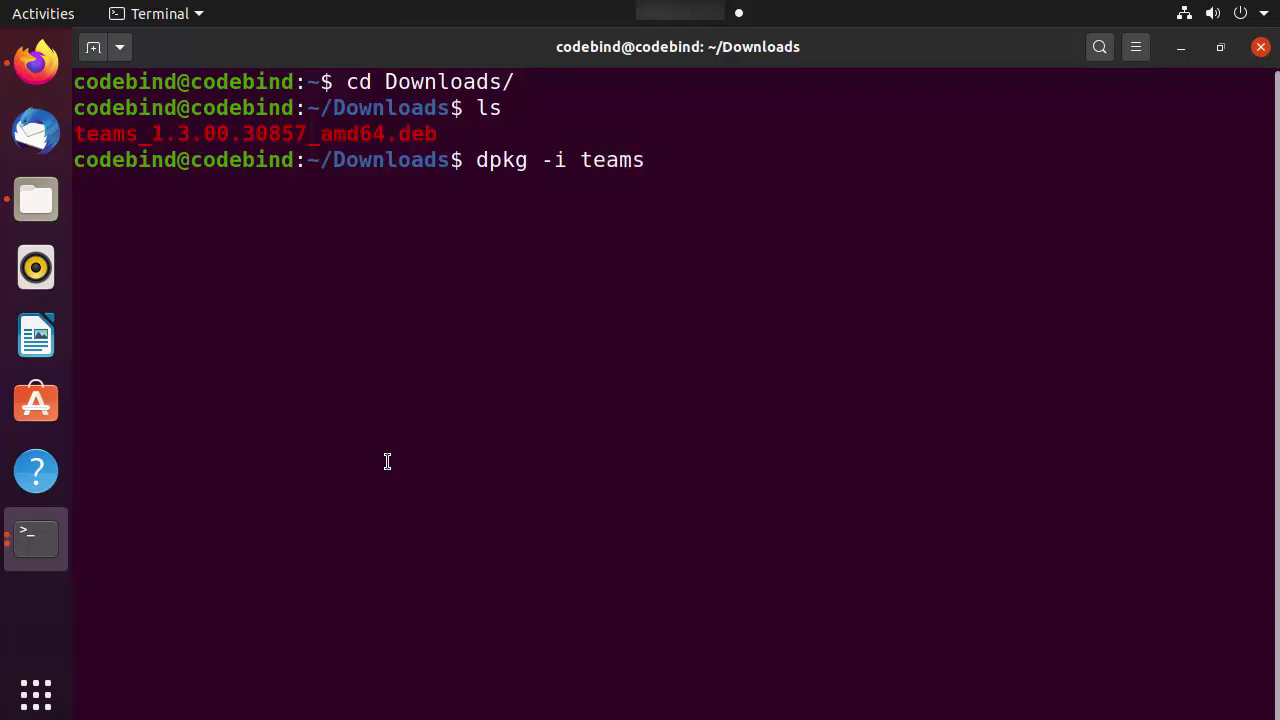
key(Tab)
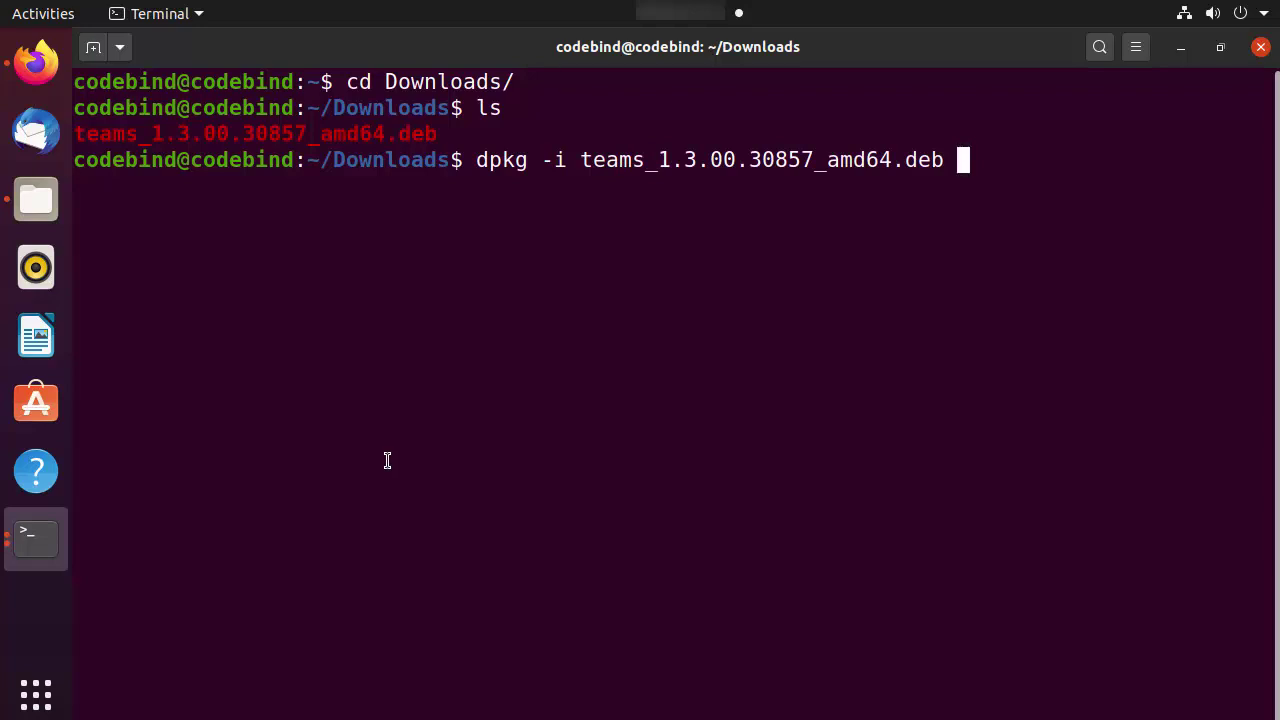
key(Left)
key(Left)
key(Left)
key(Left)
key(Left)
key(Left)
key(Left)
key(Left)
key(Left)
key(Left)
key(Left)
key(Left)
key(Left)
key(Left)
key(Left)
key(Left)
key(Left)
key(Left)
key(Left)
key(Left)
key(Left)
key(Left)
key(Left)
key(Left)
key(Left)
key(Left)
key(Left)
key(Left)
key(Left)
key(Left)
key(Left)
key(Left)
key(Left)
key(Left)
text(sudo)
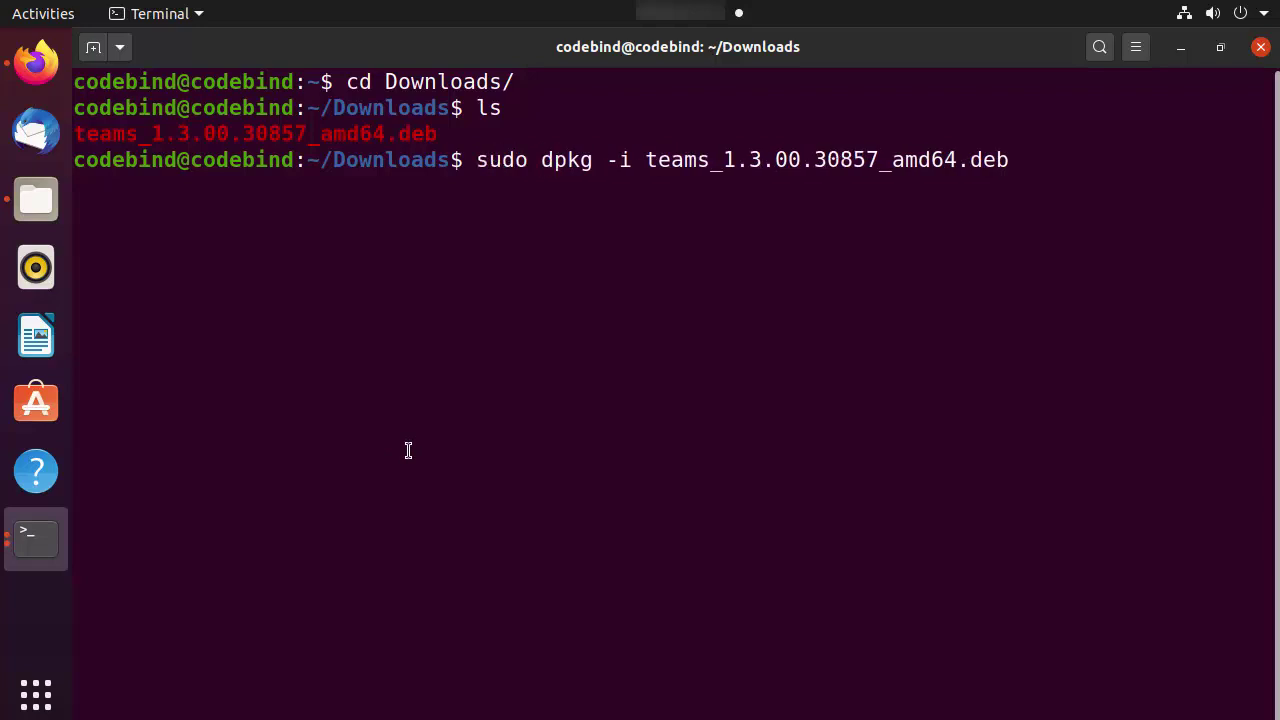
- Replace 'dpkg -i' with 'apt install ./', giving 'sudo apt install ./teams_1.3.00.30857_amd64.deb'
key(Right)
key(Right)
key(Right)
key(Right)
key(Right)
key(Right)
key(Right)
key(Right)
key(Right)
key(Right)
key(Right)
key(Right)
key(Right)
key(Right)
key(Right)
key(Right)
key(Right)
key(Right)
key(Right)
key(Right)
key(End)
key(Left)
key(Left)
key(Left)
key(Left)
key(Left)
key(Left)
key(Left)
key(Left)
key(Left)
key(Left)
key(Left)
key(Left)
key(Left)
key(Left)
key(Left)
key(Left)
key(Left)
key(Left)
key(Left)
key(Left)
key(Right)
key(Right)
key(BackSpace)
key(BackSpace)
key(BackSpace)
key(BackSpace)
key(BackSpace)
key(BackSpace)
key(BackSpace)
text(apt inst)
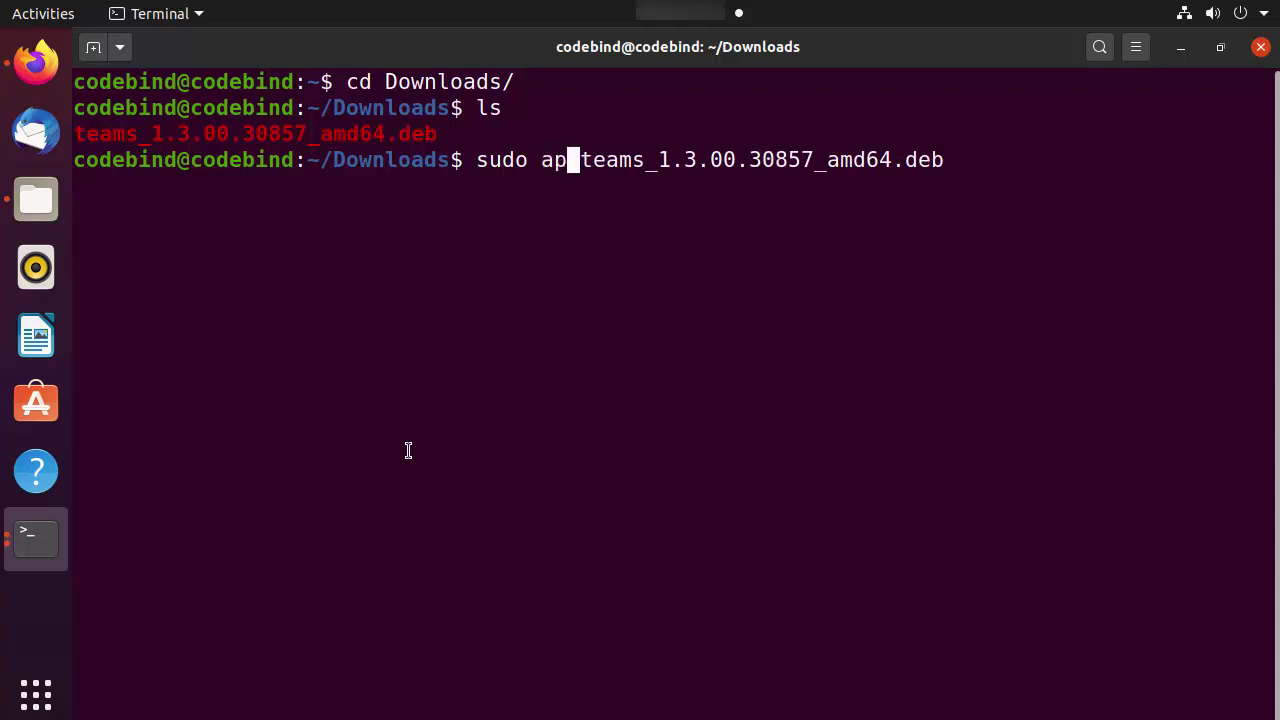
text(all )
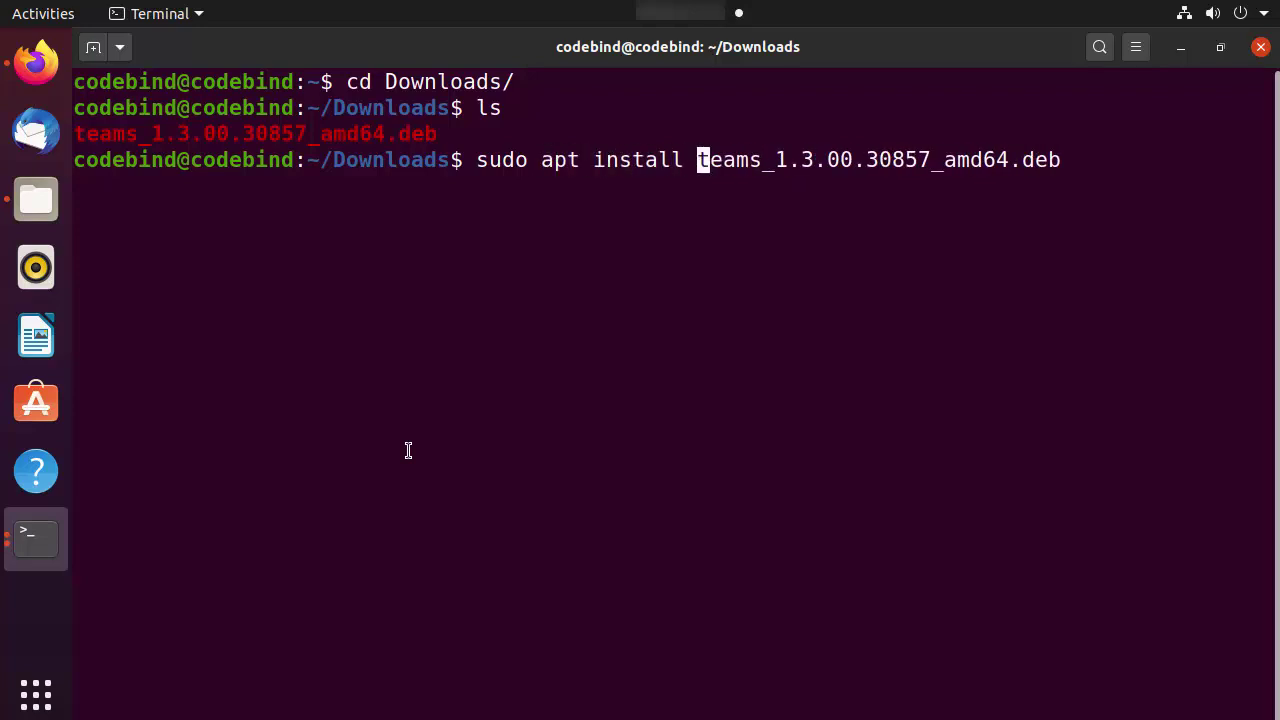
text(./)
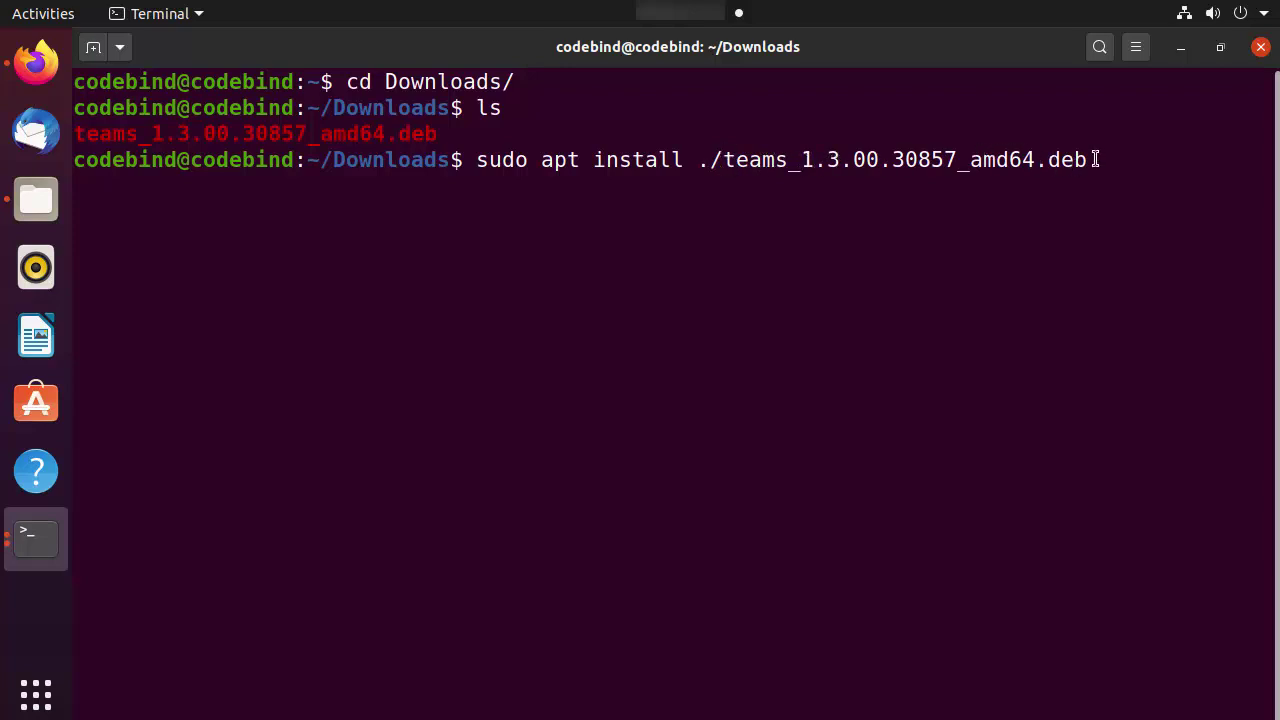
drag(1096, 160, 477, 160)
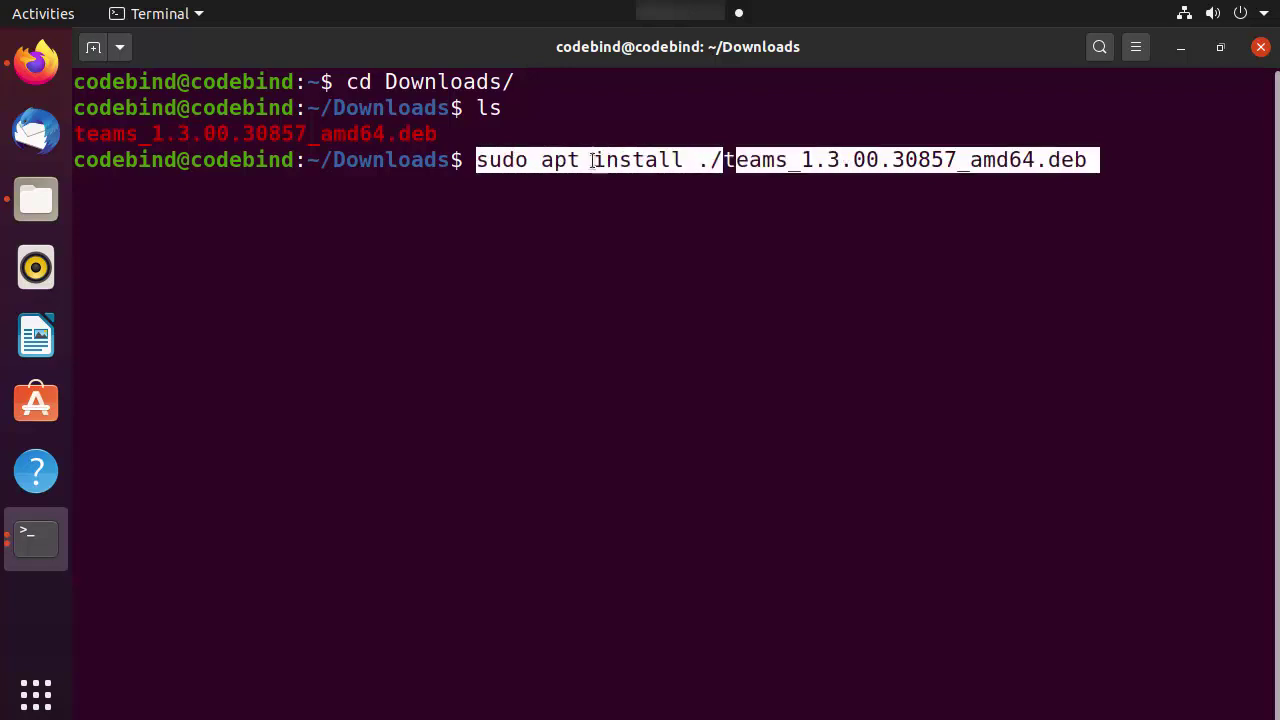
click(673, 204)
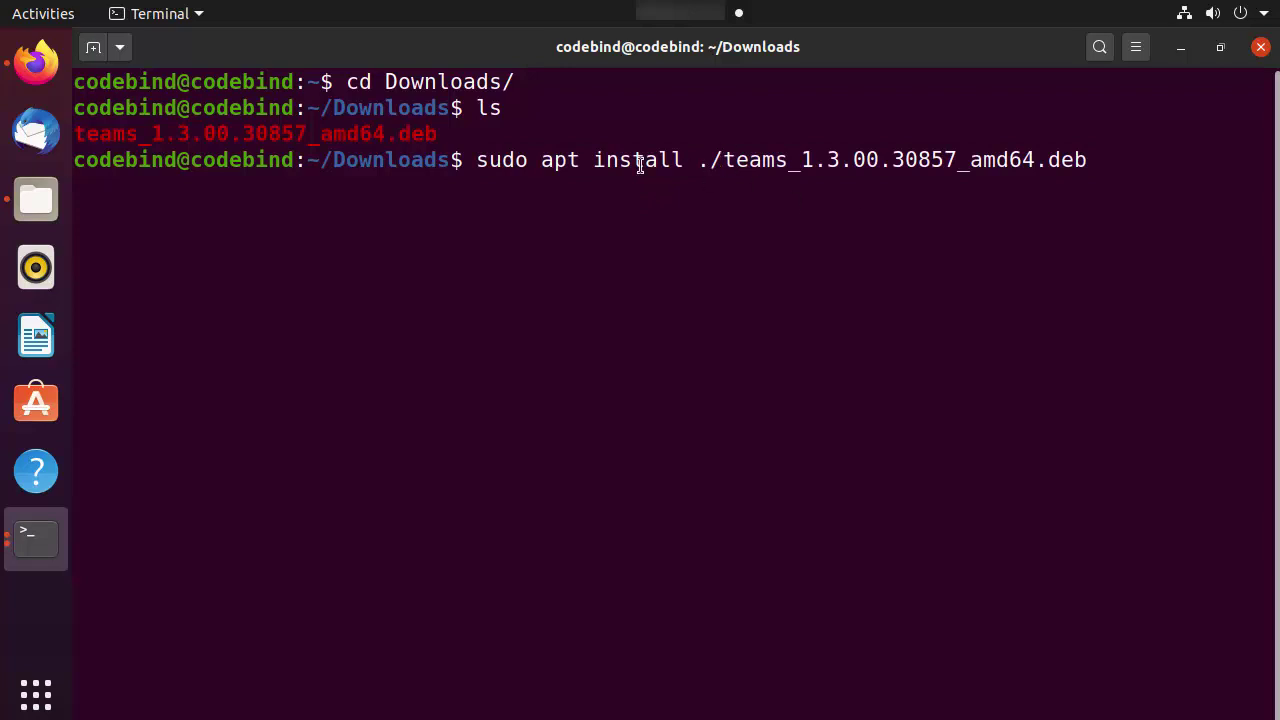
- Open the teams .deb from Downloads with Software Install via the Select Application dialog
click(42, 200)
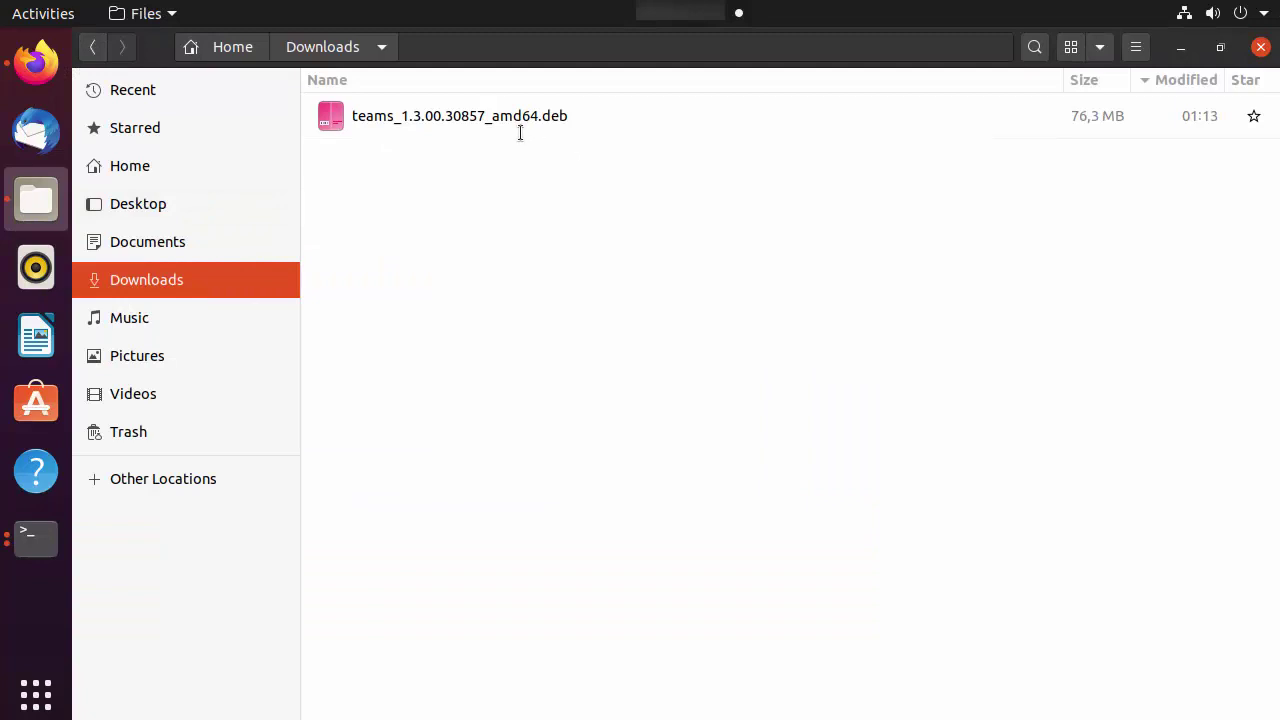
right_click(524, 115)
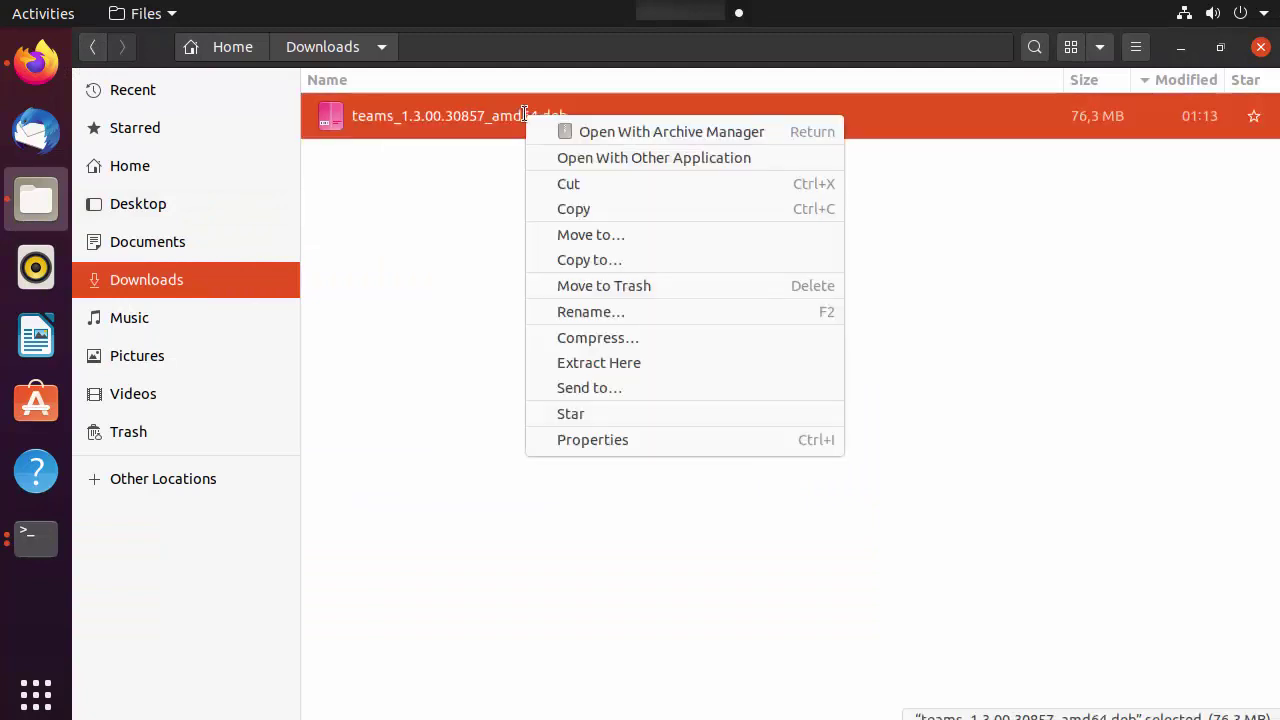
click(622, 161)
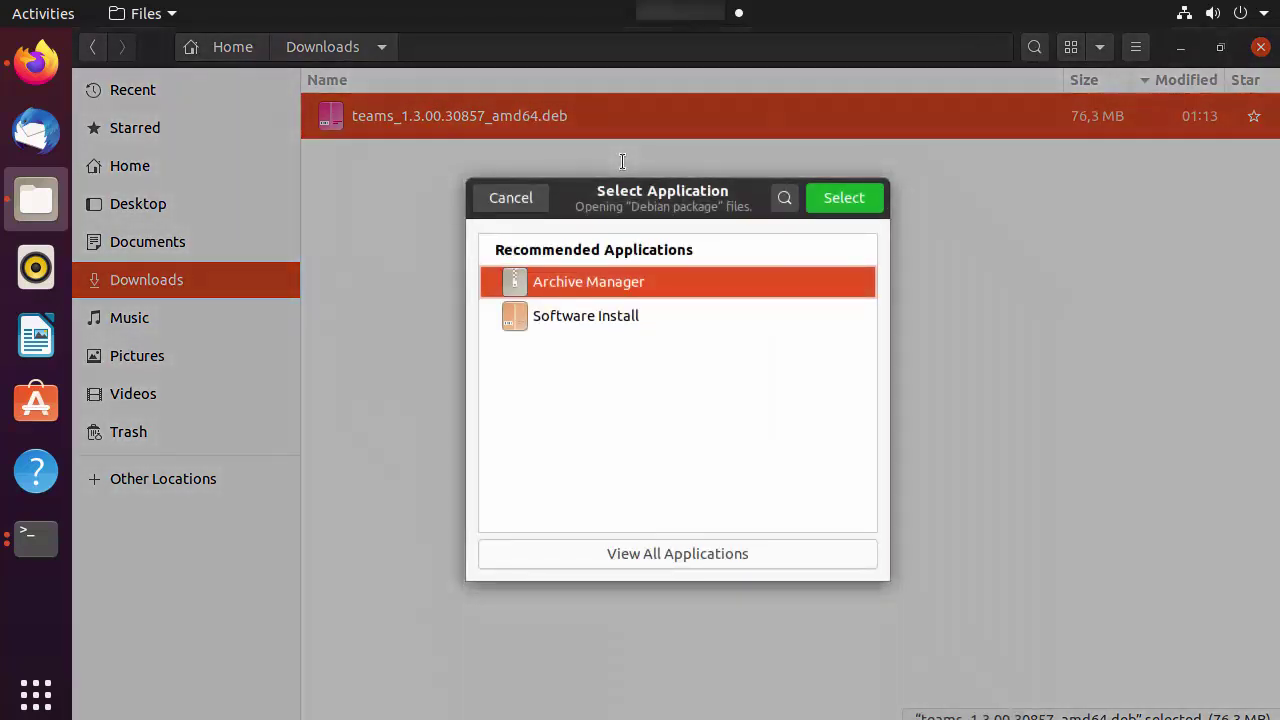
click(589, 318)
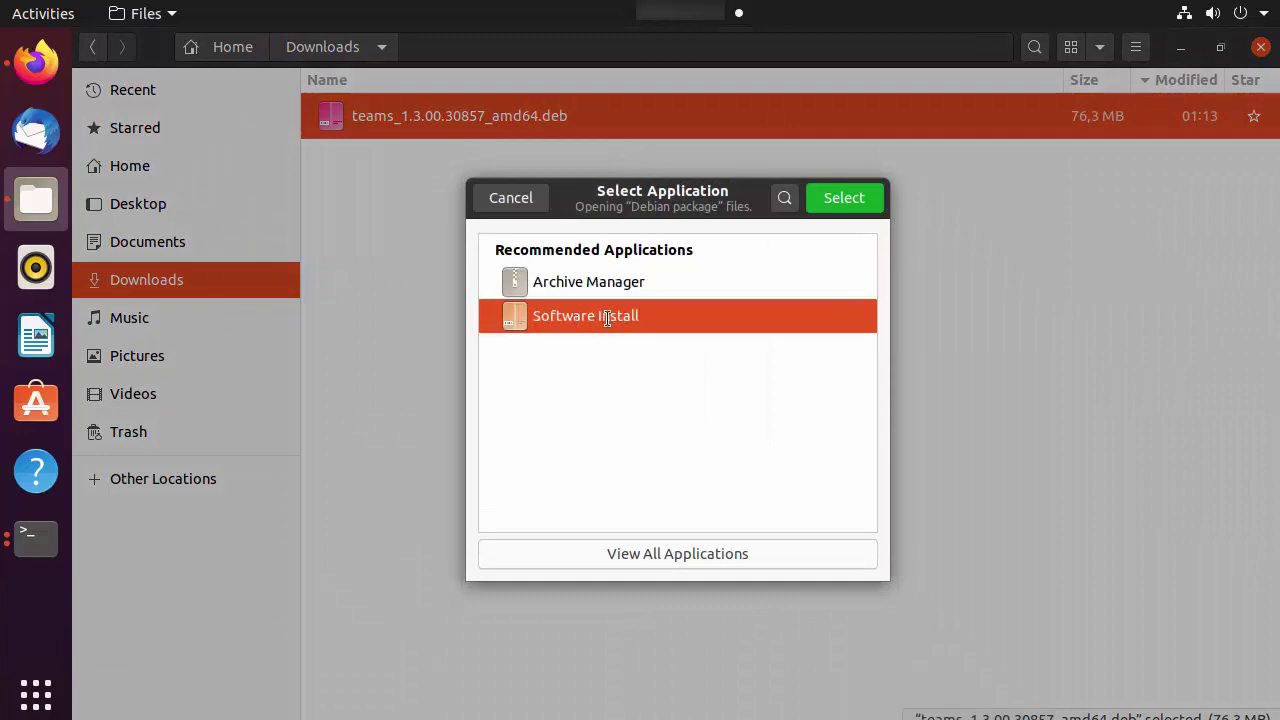
click(858, 195)
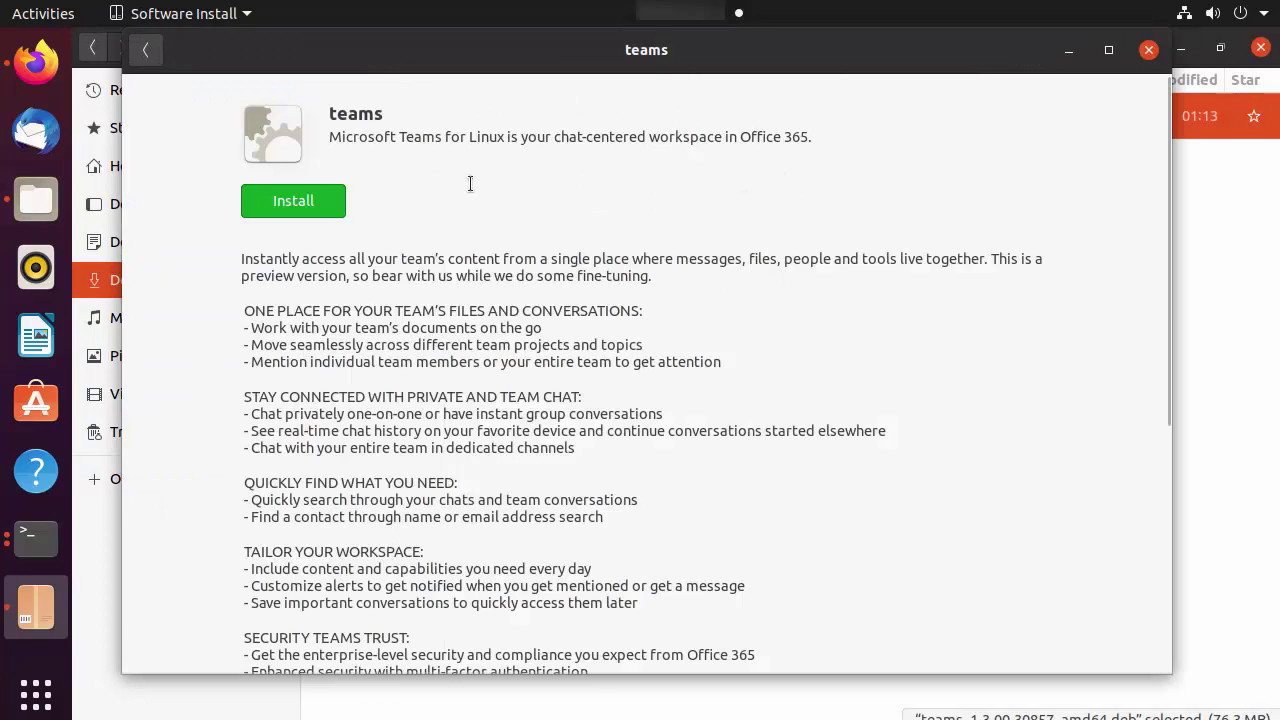
- Install the teams package, authenticating with the administrator password
click(292, 202)
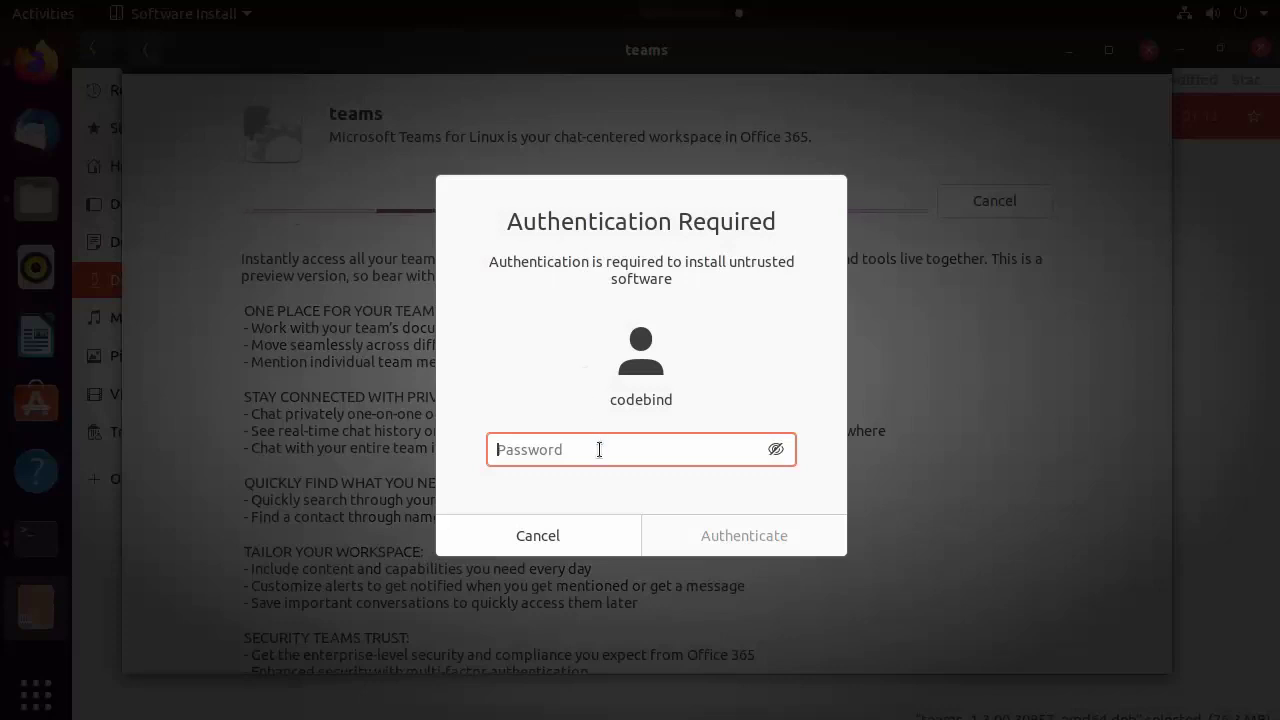
text(••••••)
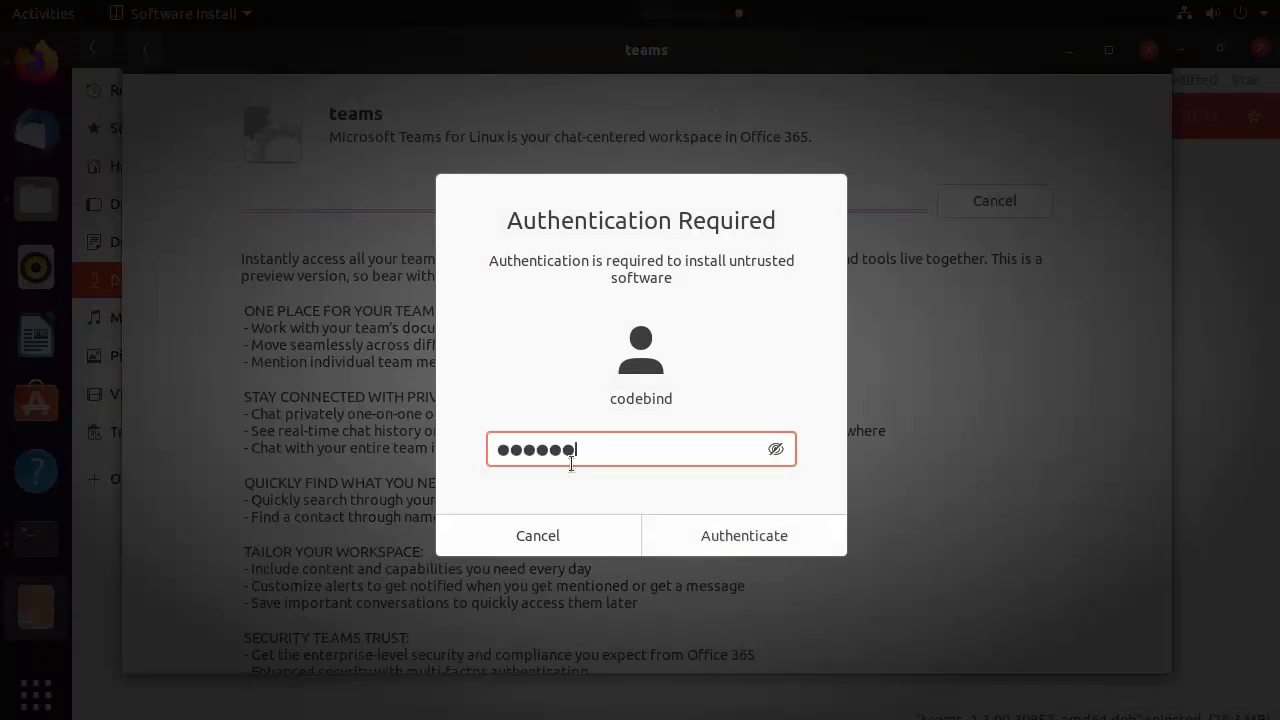
click(698, 538)
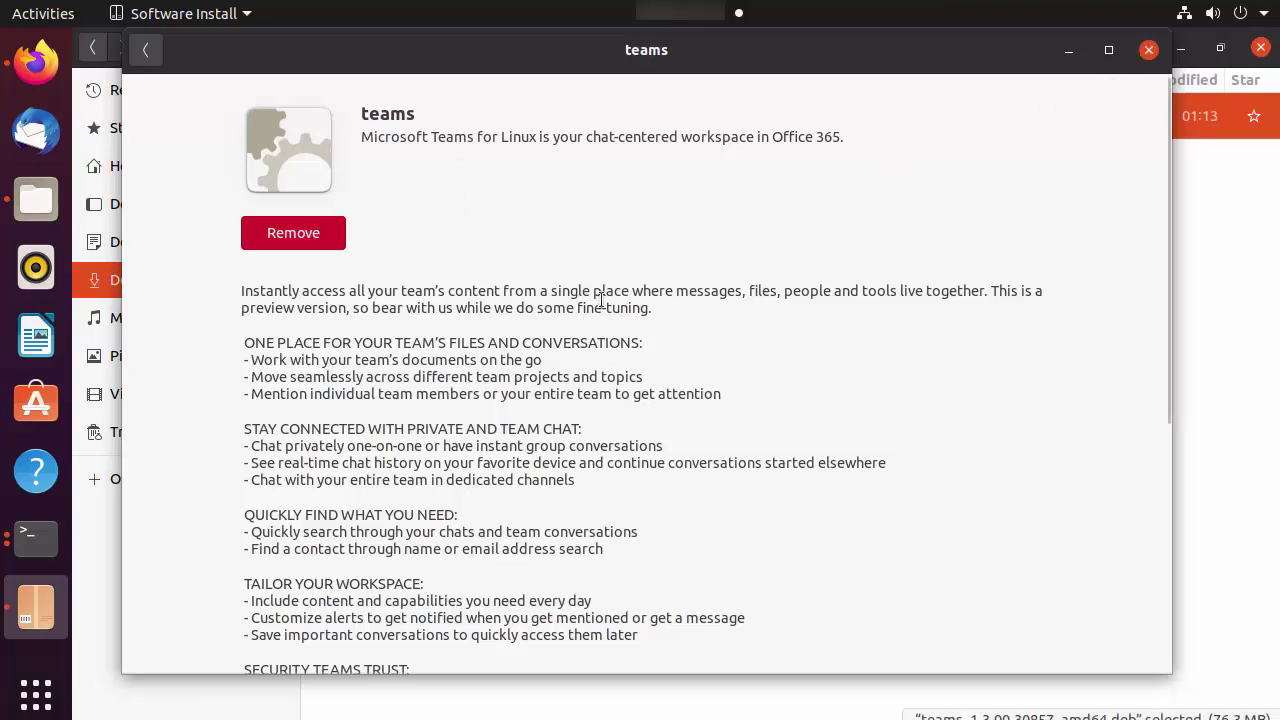
- Close the Software Install, Files and both Terminal windows
click(1147, 50)
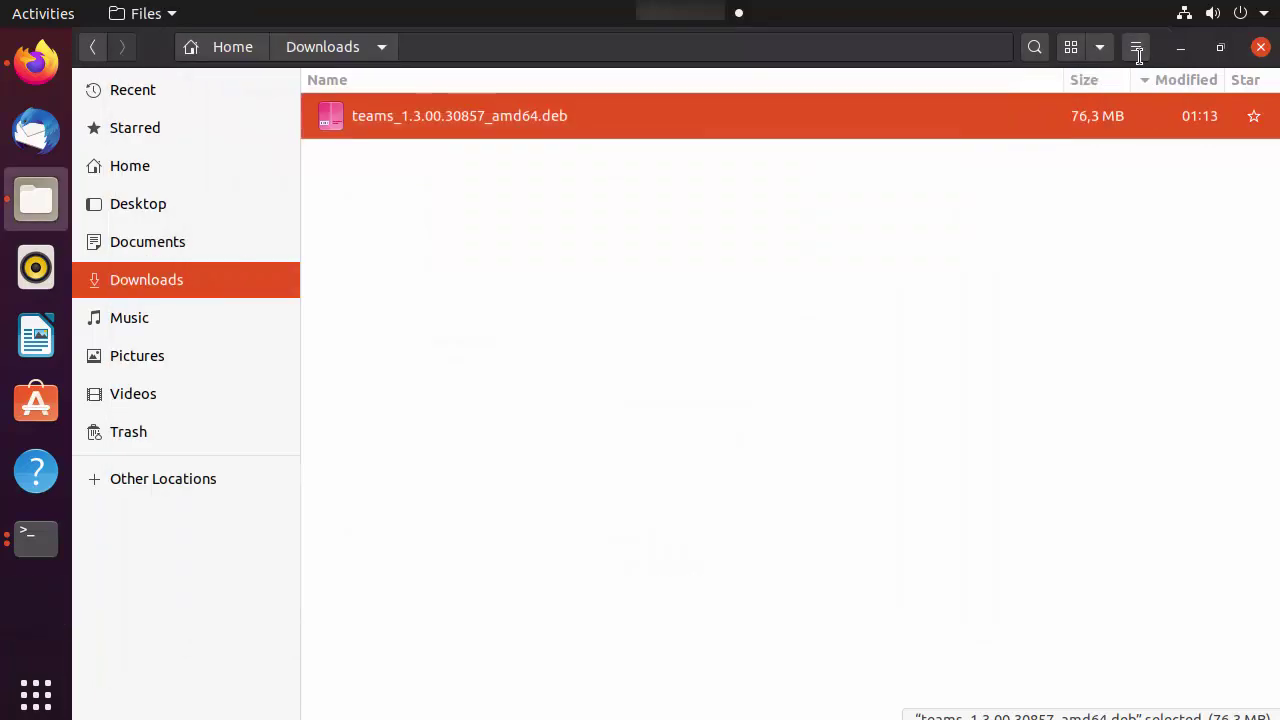
click(1259, 47)
click(1259, 47)
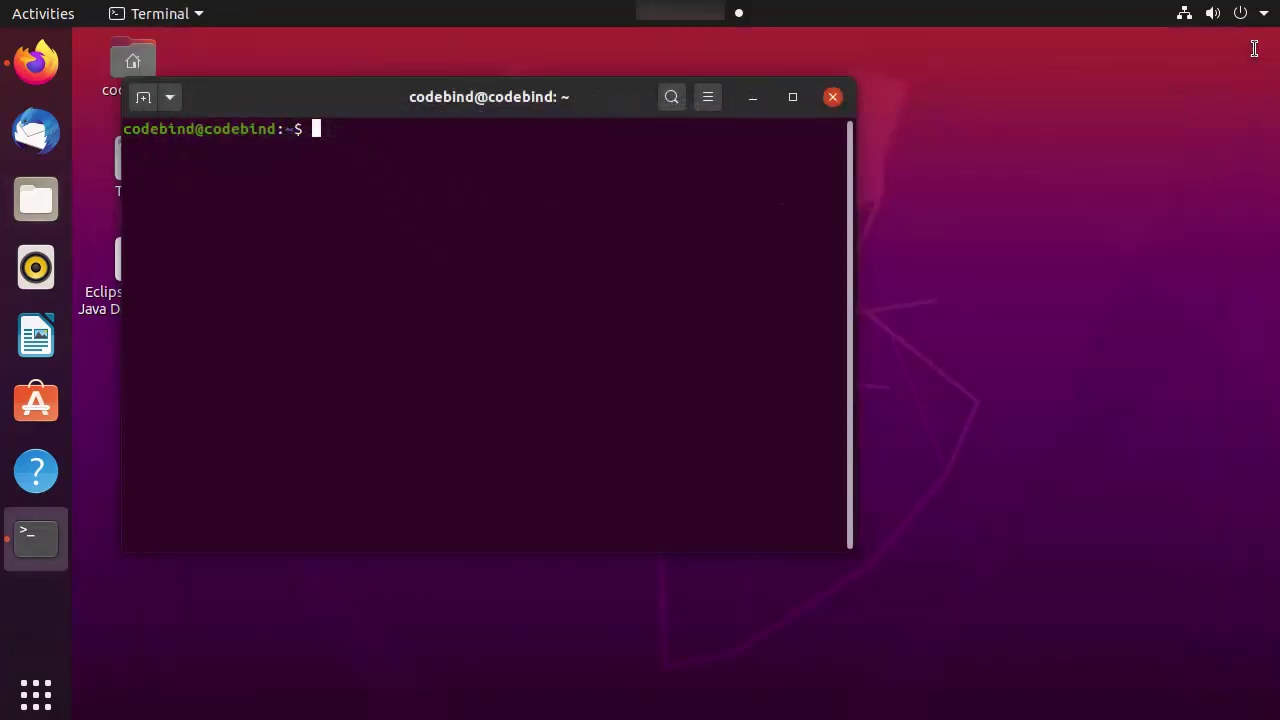
click(834, 94)
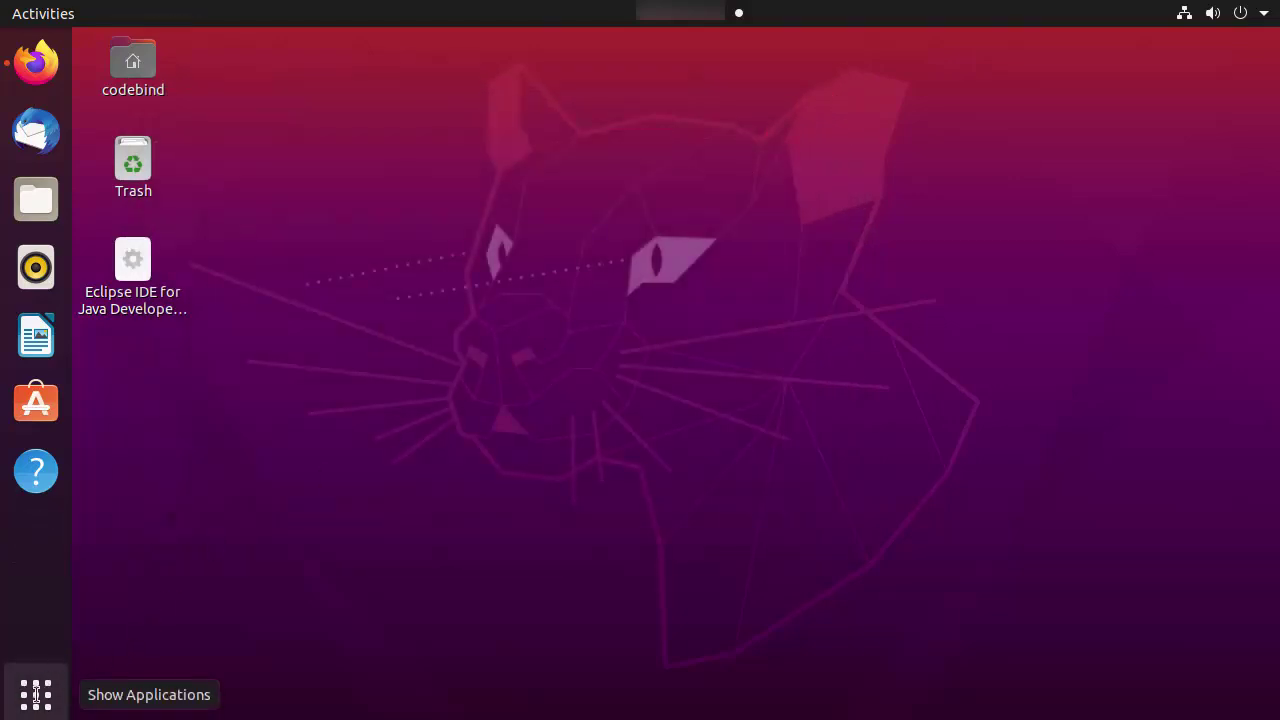
- Search 'teams' in Show Applications and launch Microsoft Teams
click(36, 694)
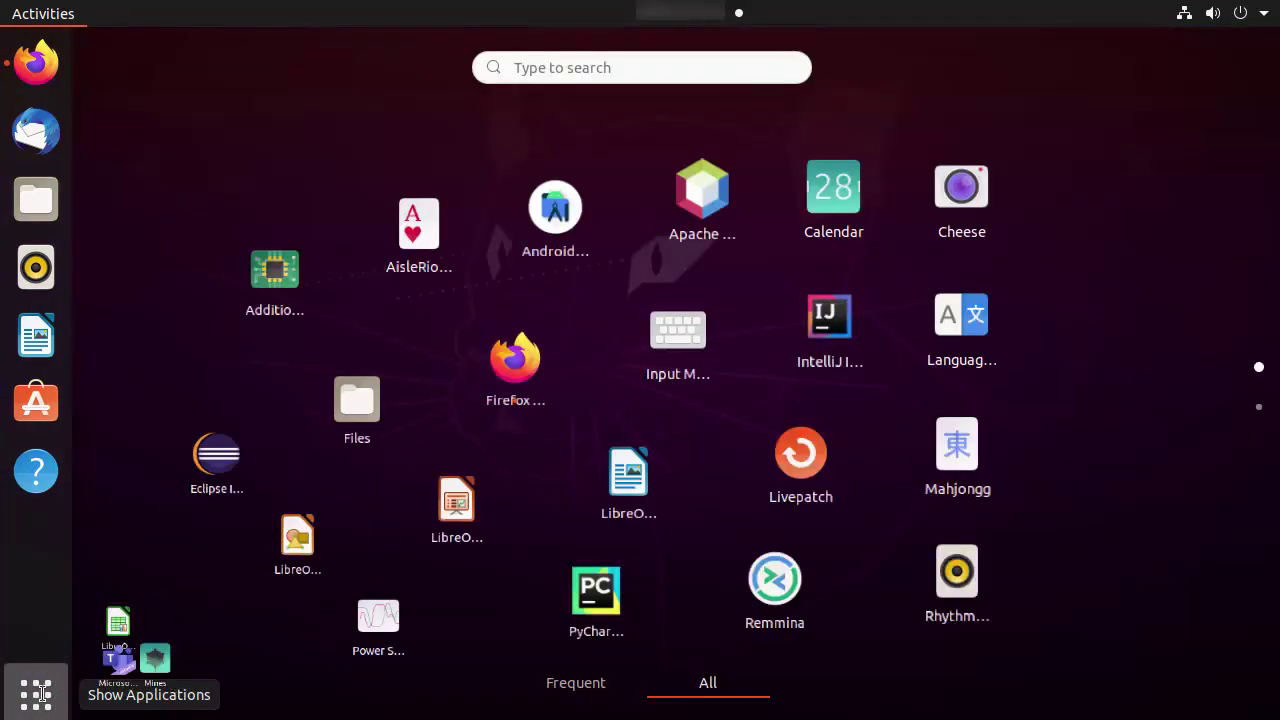
click(620, 64)
text(teams)
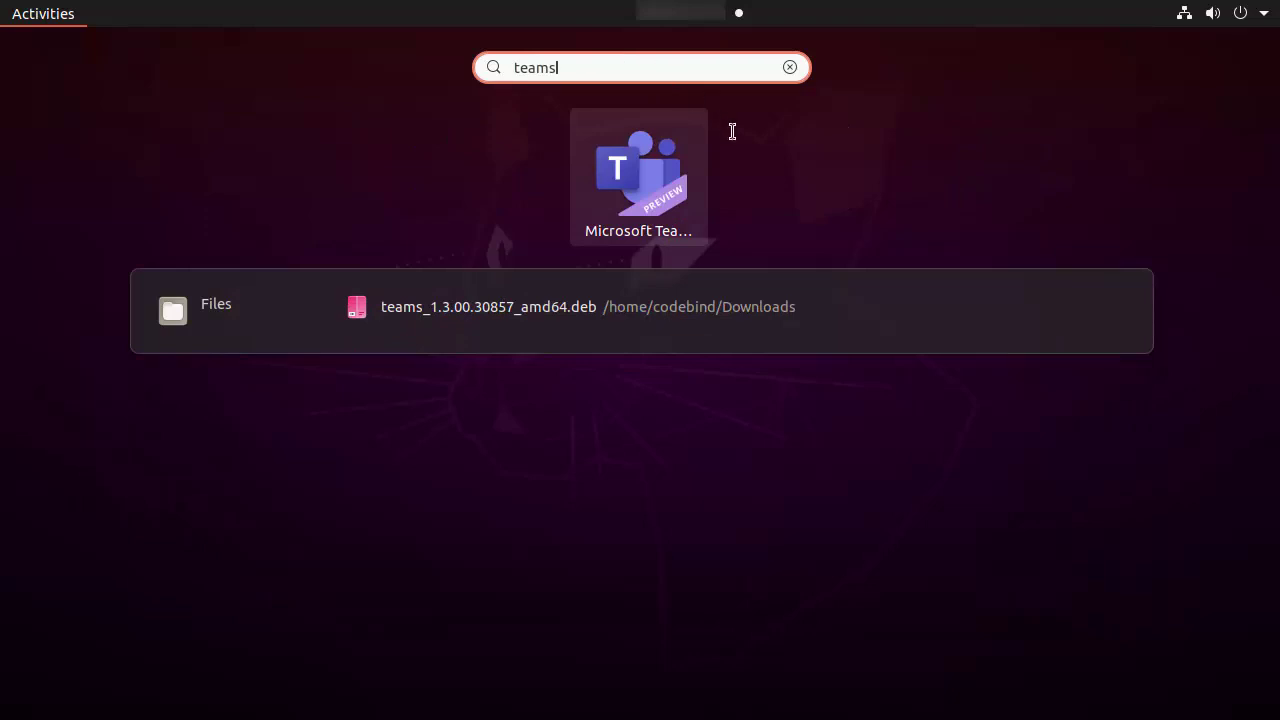
click(642, 175)
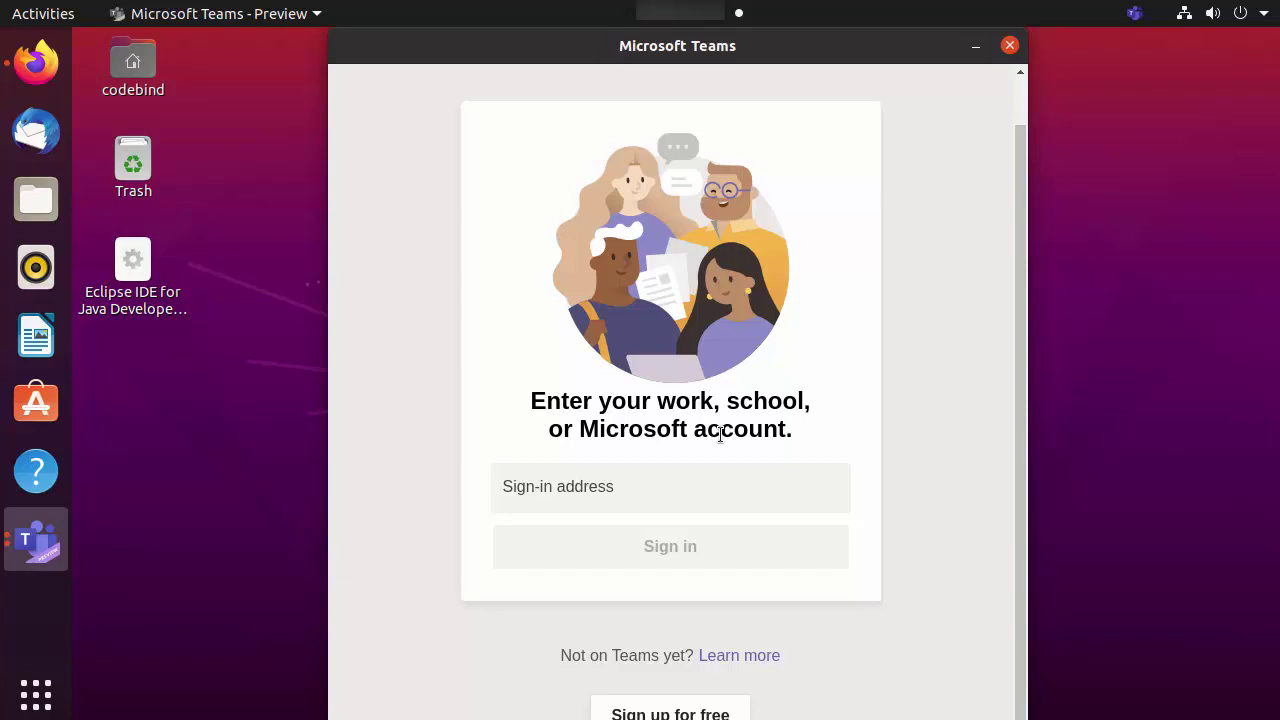
- Paste the account's sign-in address into the Sign-in address field and submit it
scroll(720, 434, down, 1)
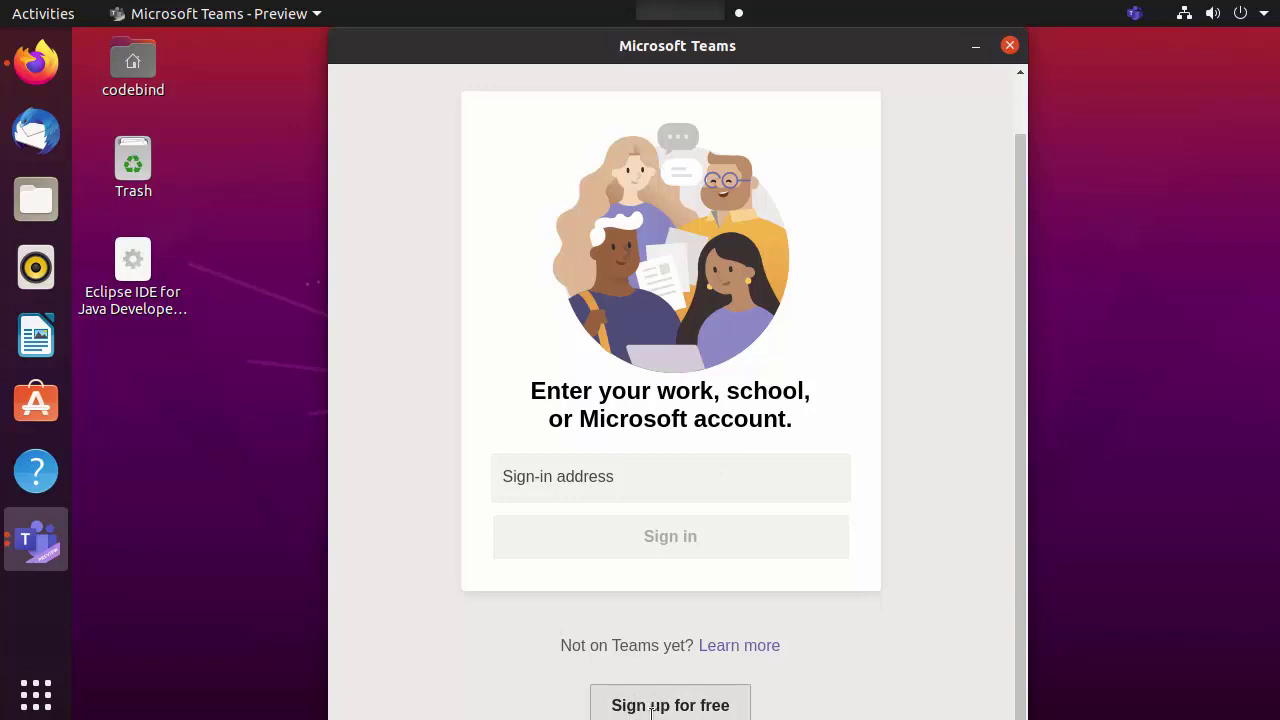
click(590, 477)
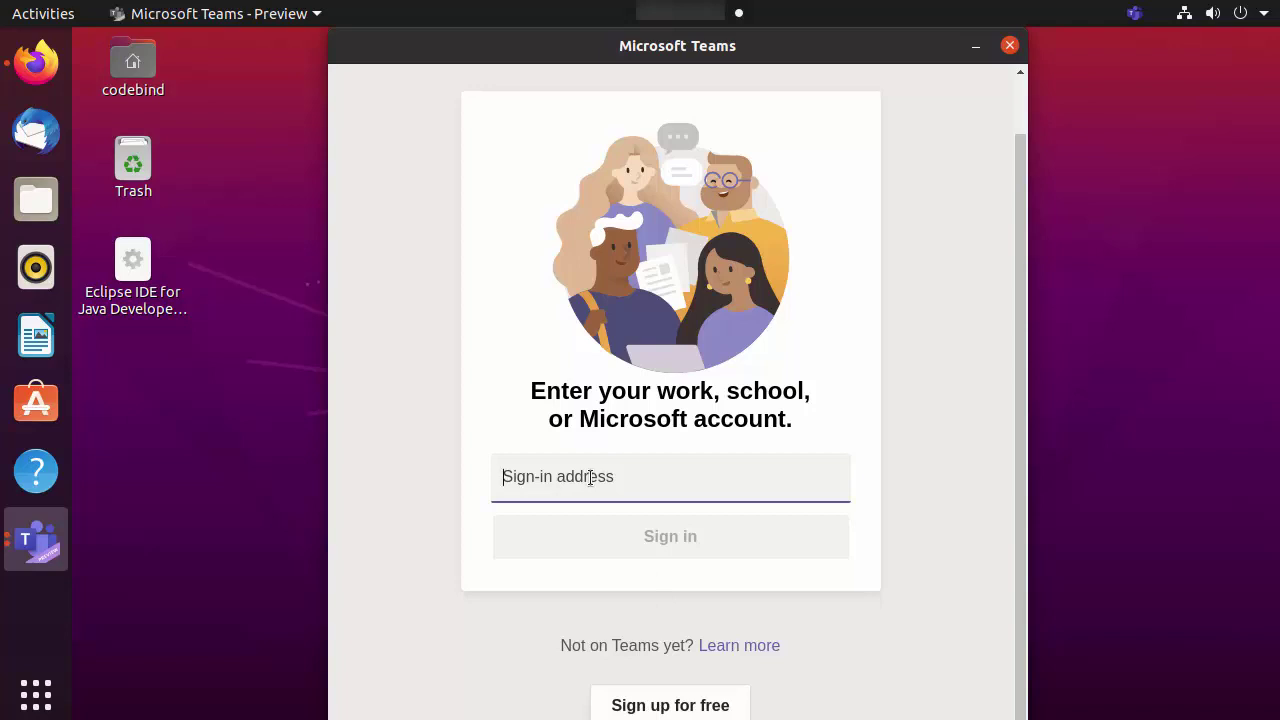
key(ctrl+v)
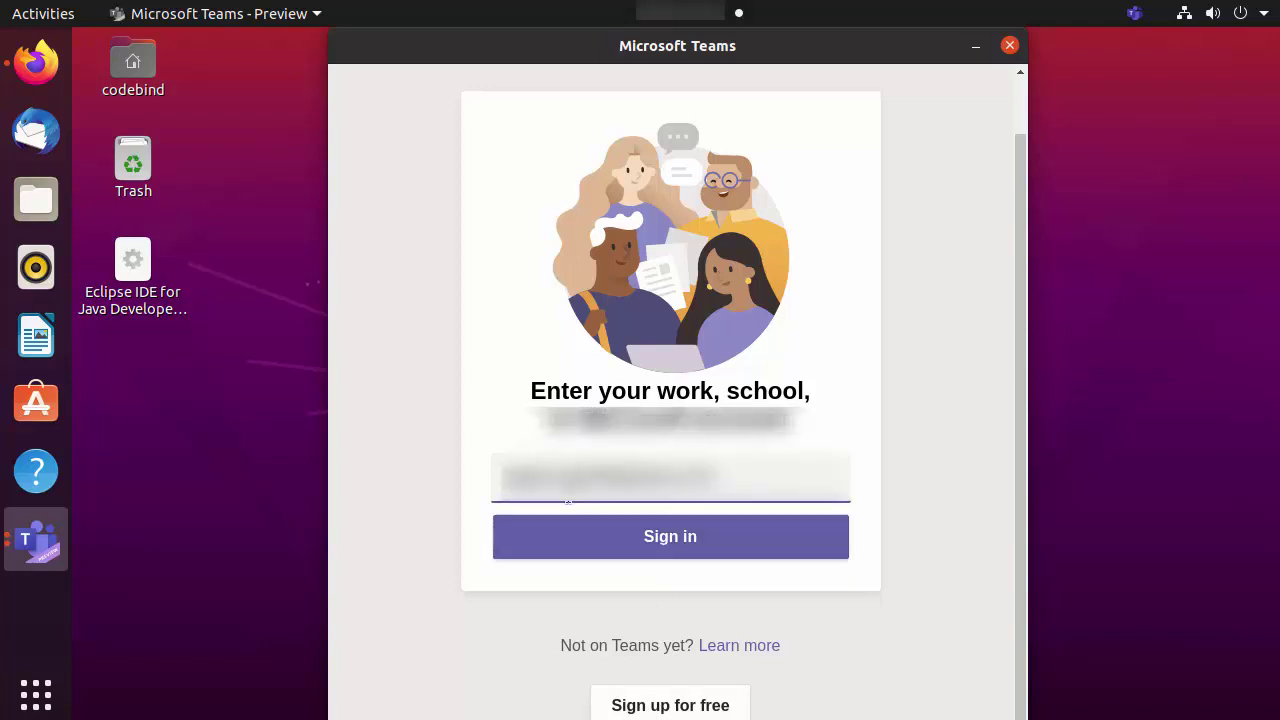
click(640, 537)
click(640, 541)
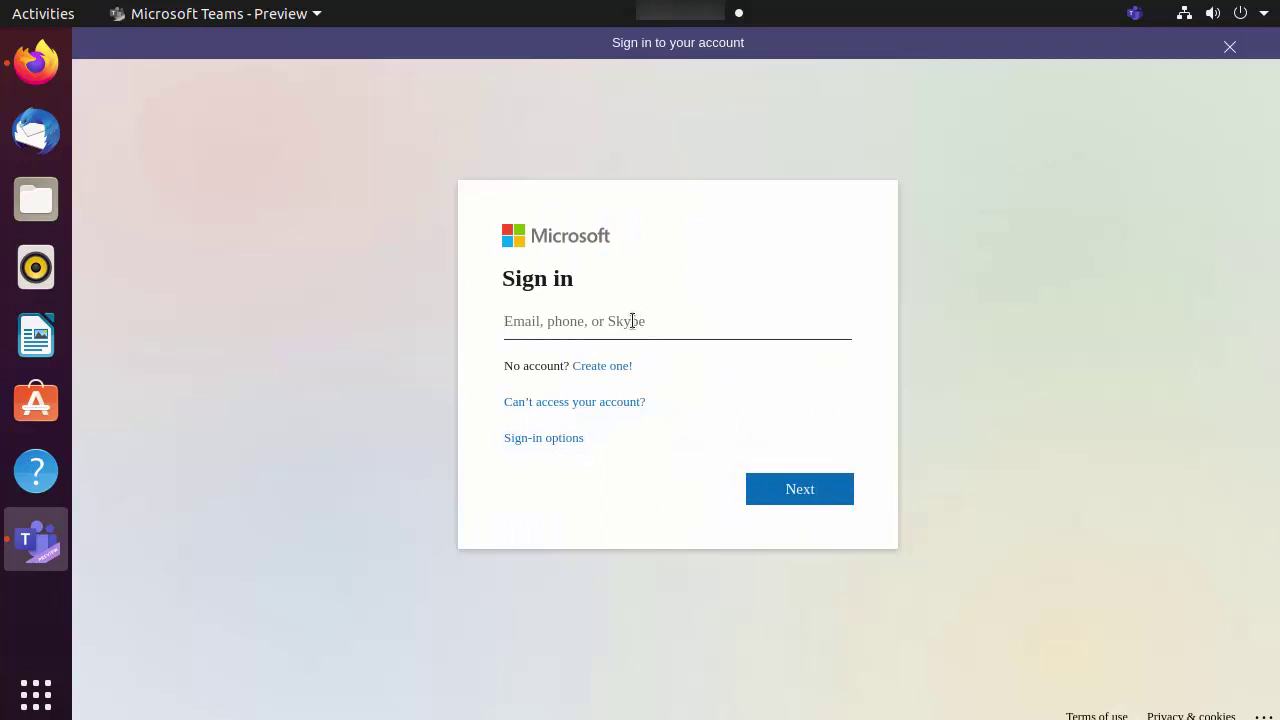
- Enter the account e-mail address on the Microsoft sign-in page and continue
click(632, 321)
text(user@example.com)
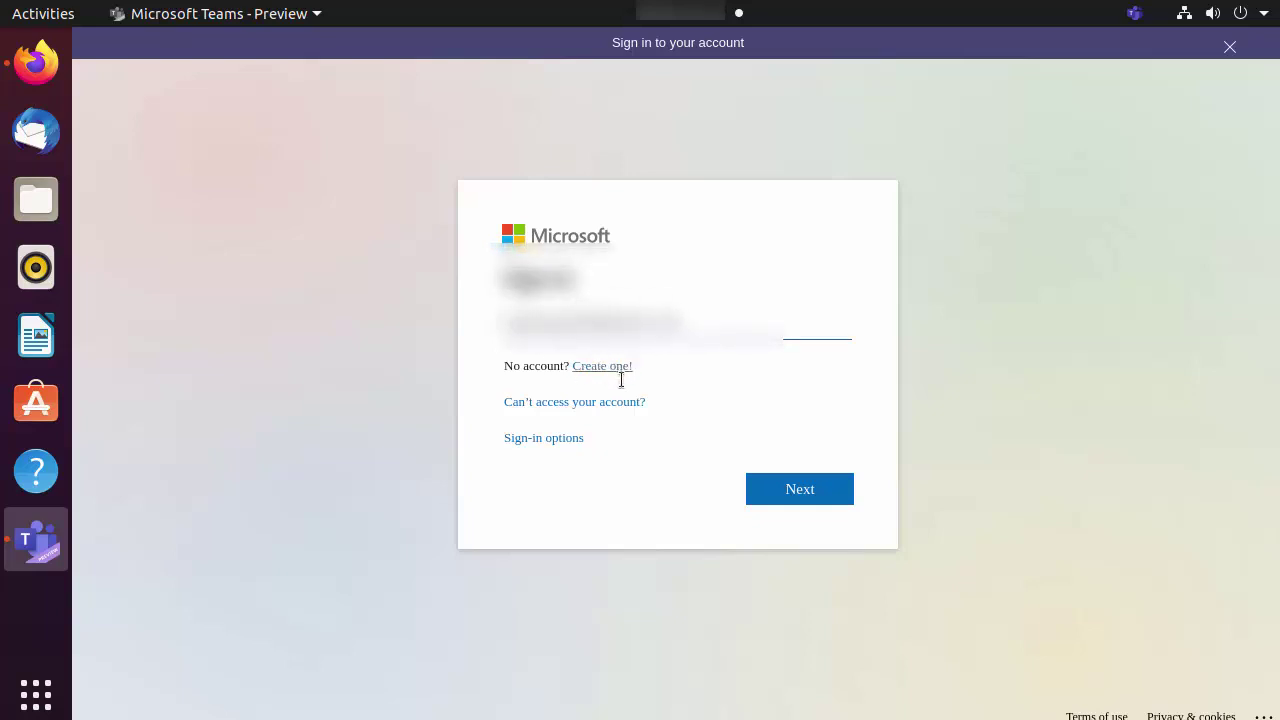
click(788, 494)
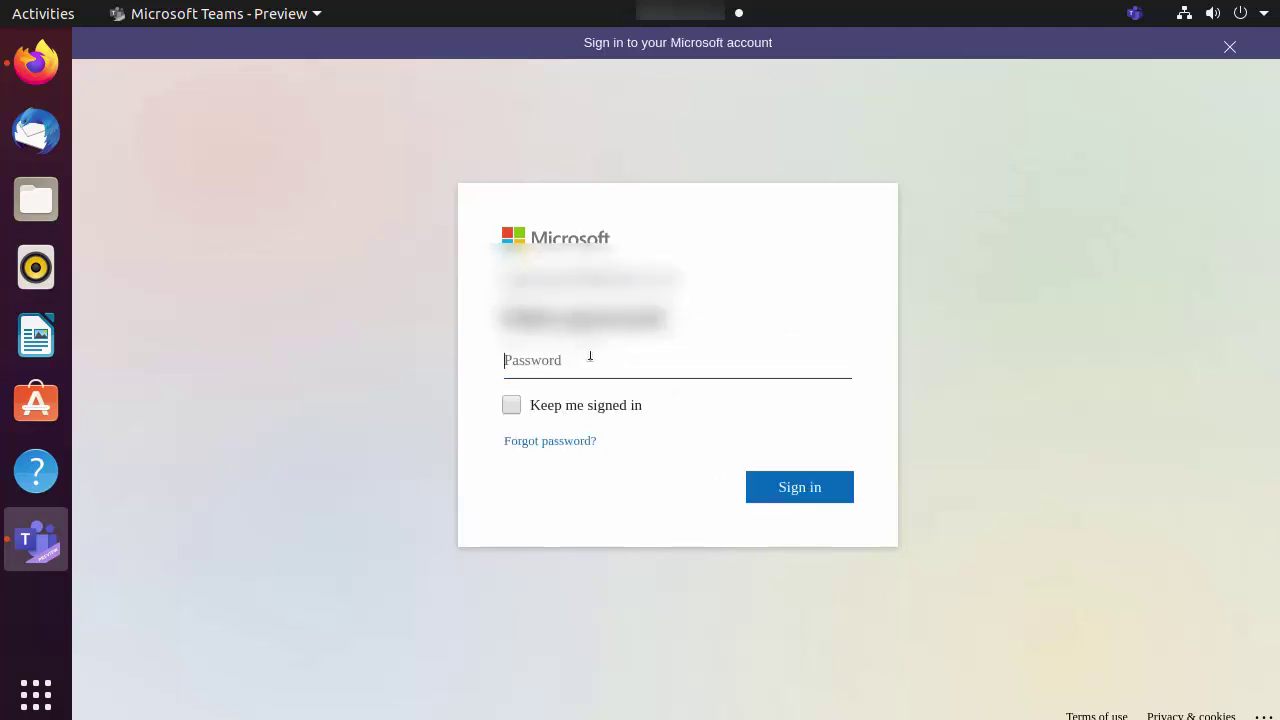
- Paste the account password, tick Keep me signed in, and complete the sign-in
click(565, 360)
key(ctrl+v)
click(509, 404)
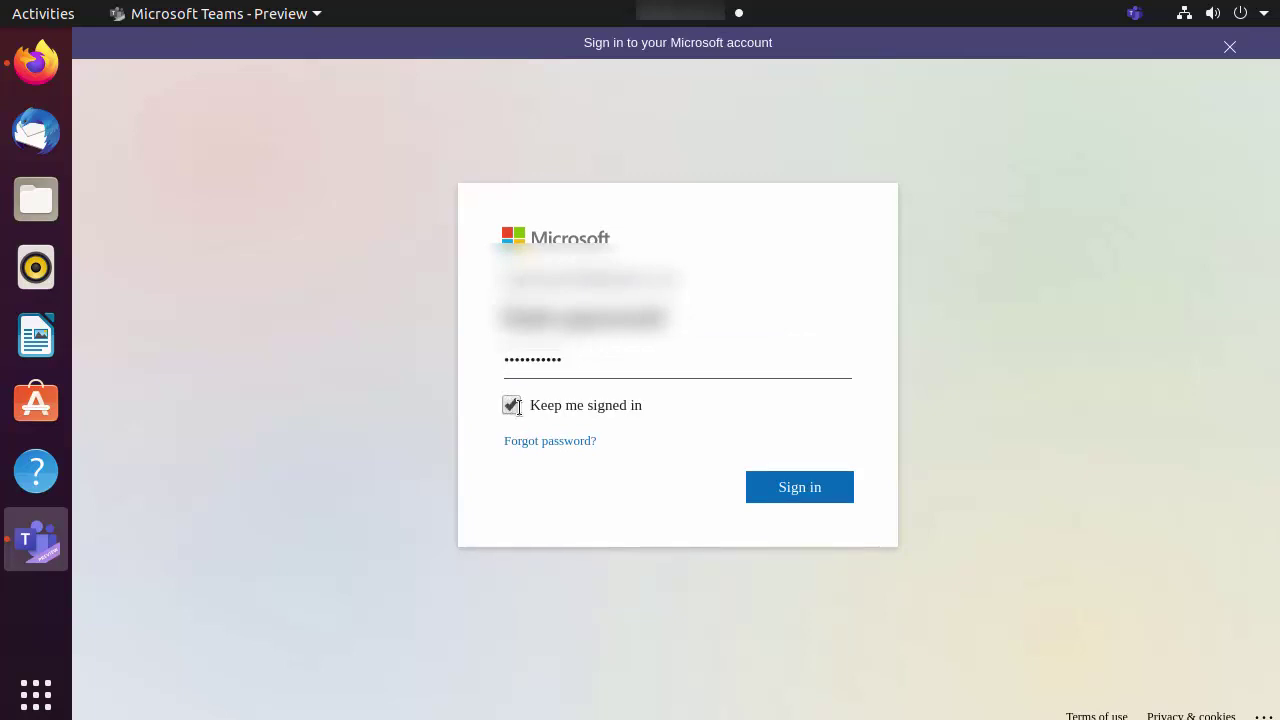
click(786, 491)
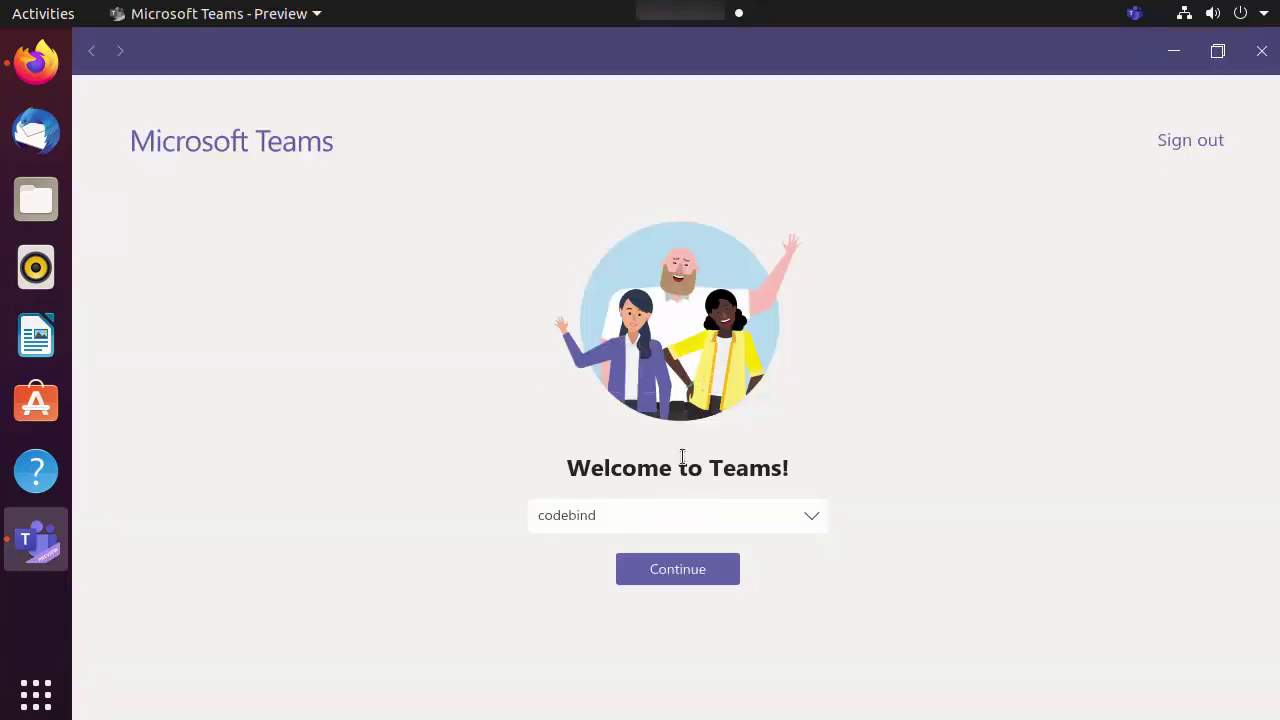
- Keep the existing codebind account on the Welcome to Teams screen and continue into Teams
click(638, 516)
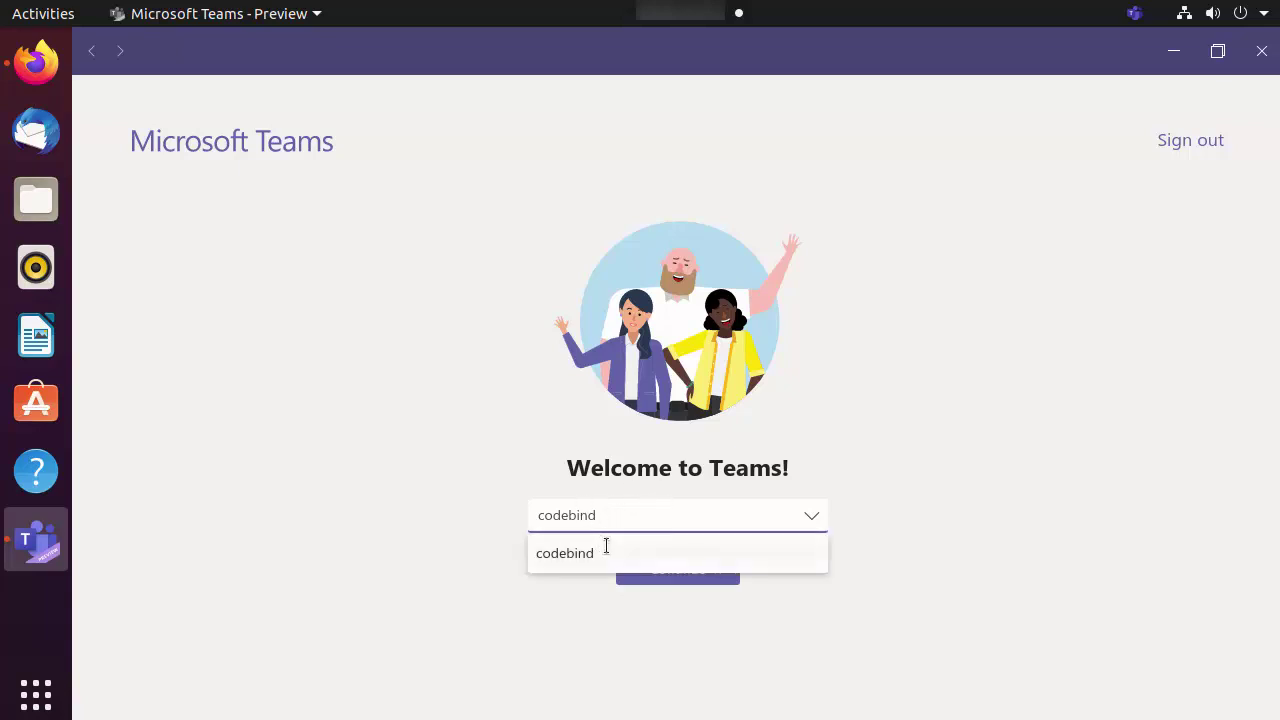
click(451, 543)
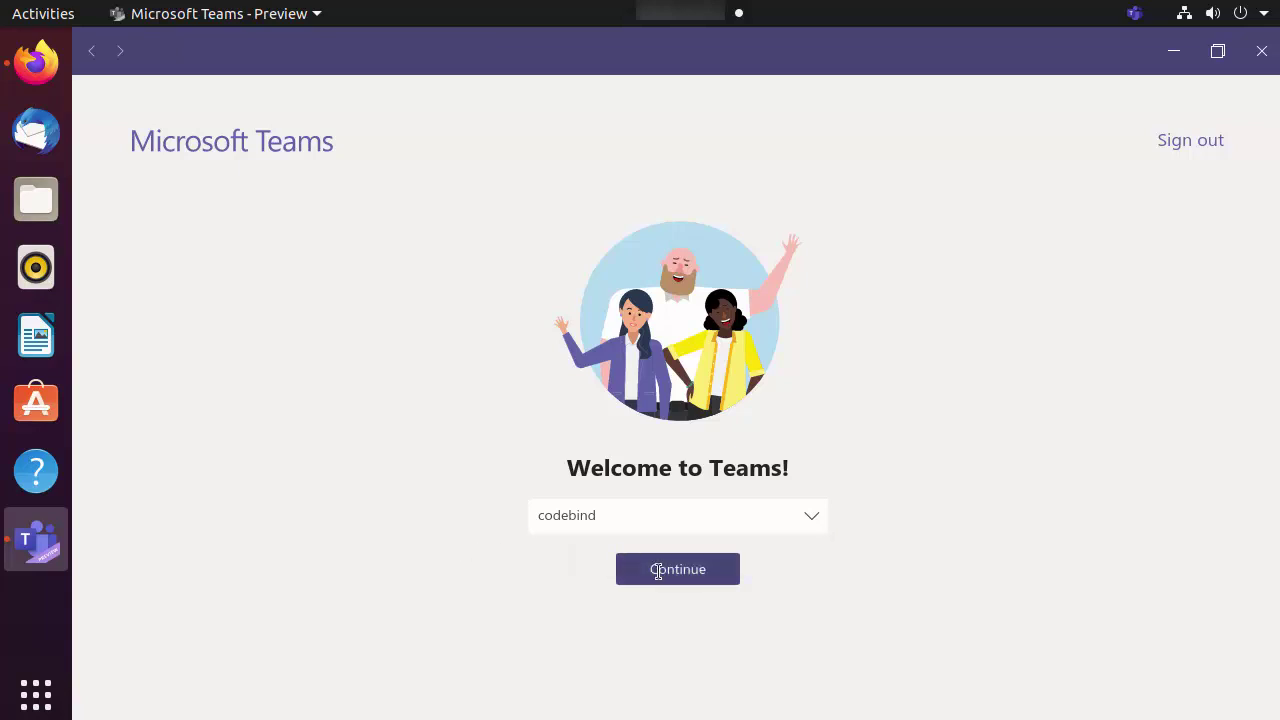
click(658, 570)
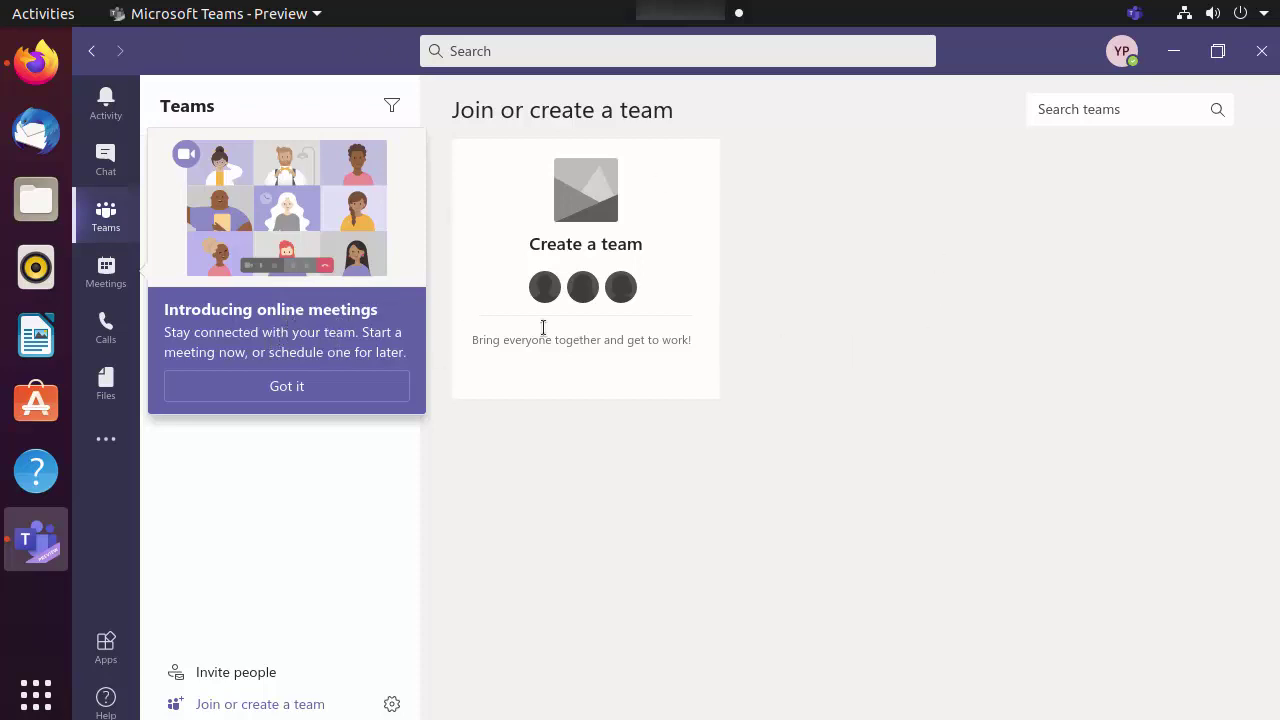
- Dismiss the online meetings tip, then browse Chat, Activity and Meetings in the left rail
click(299, 388)
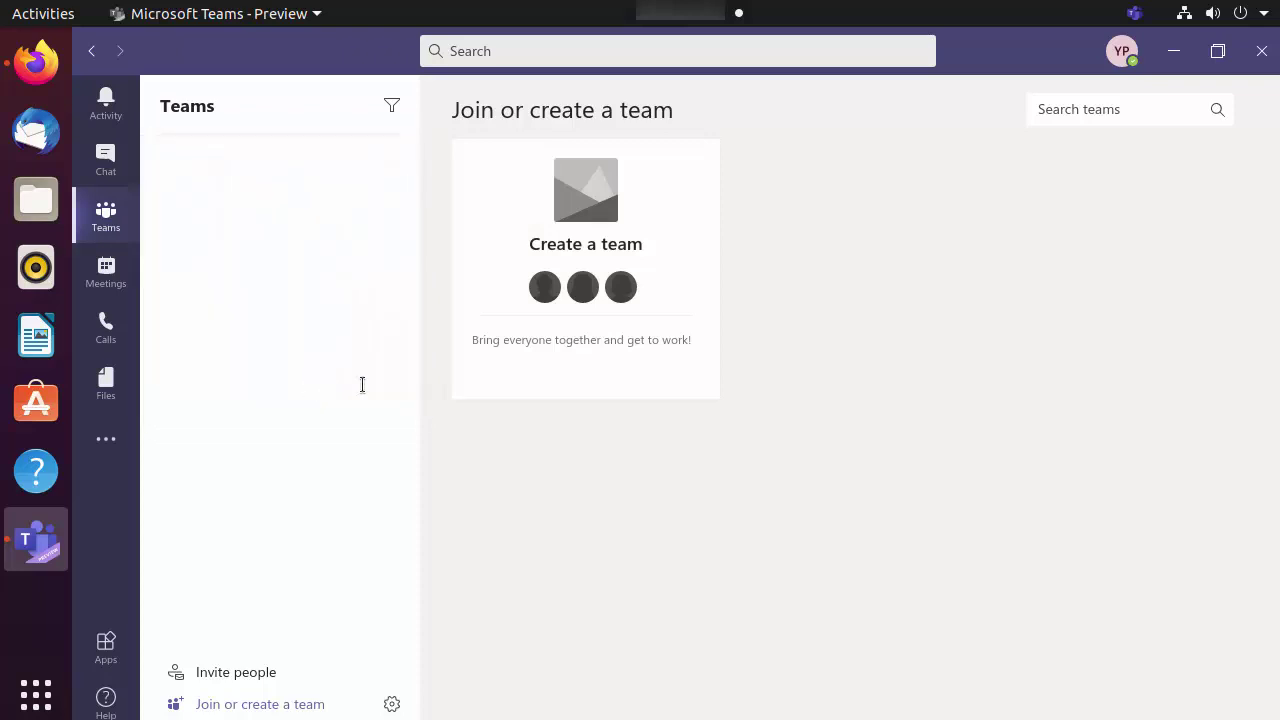
mouse_move(548, 282)
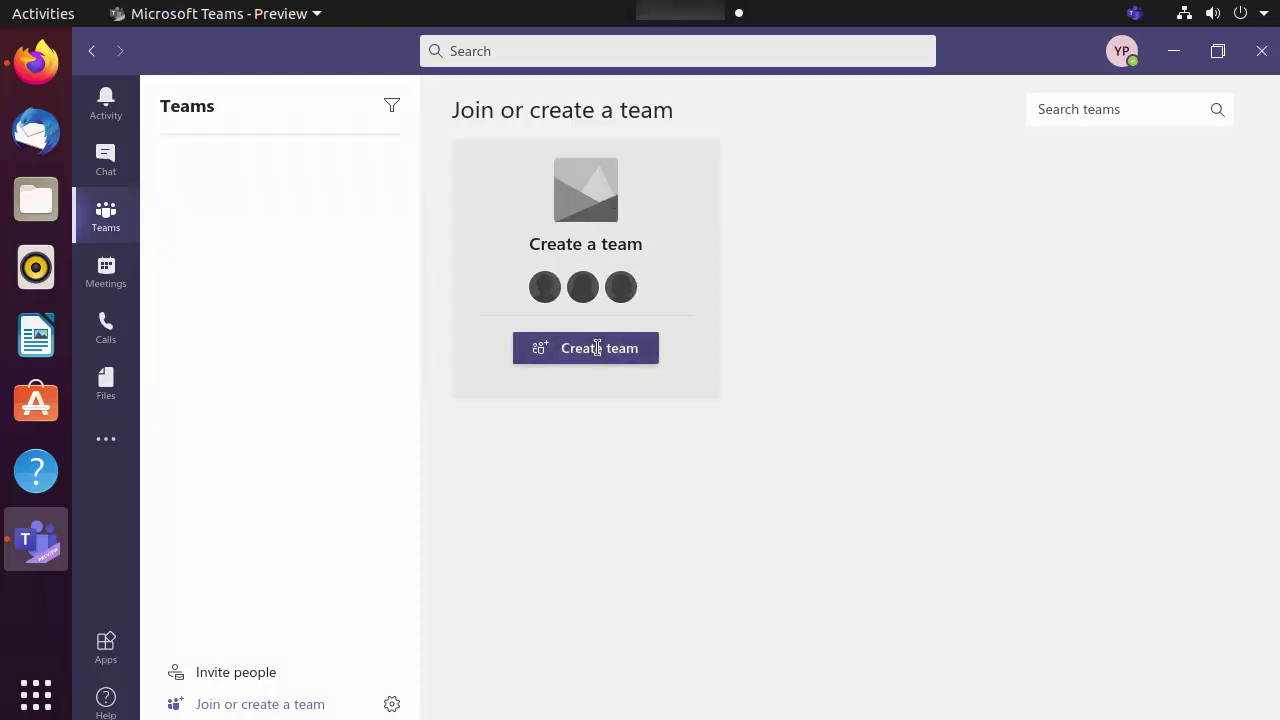
click(106, 162)
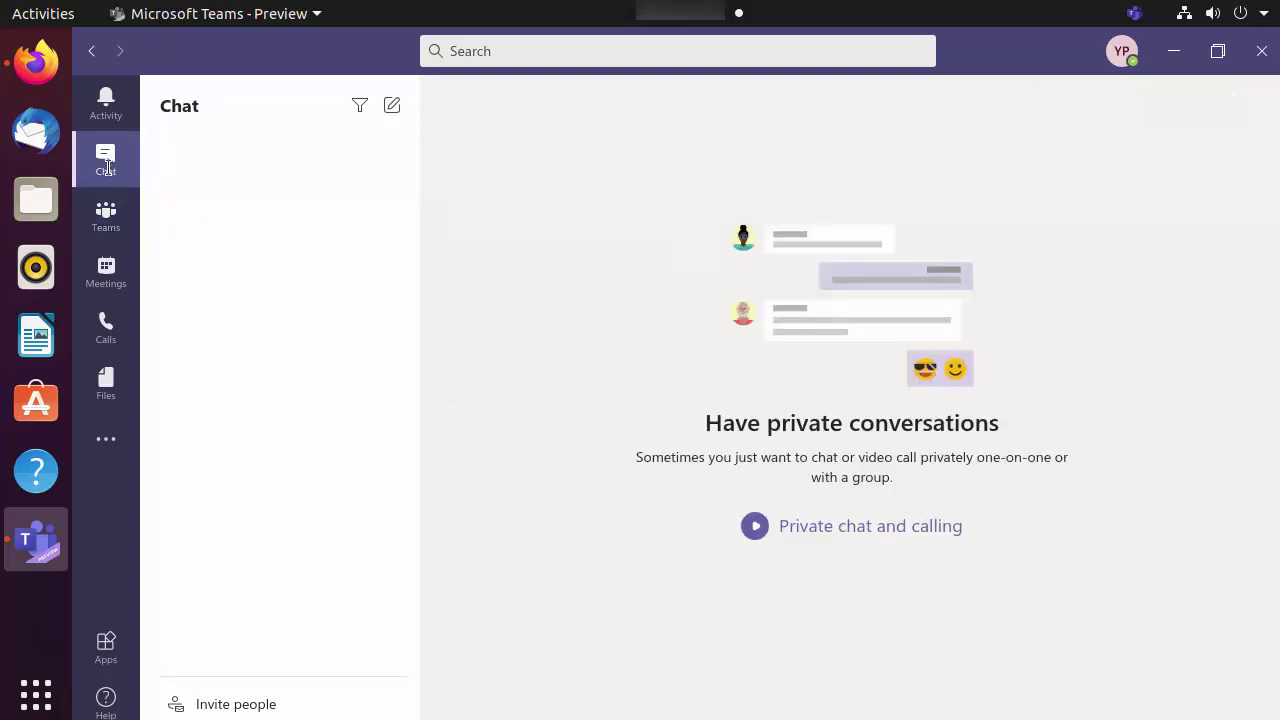
click(106, 110)
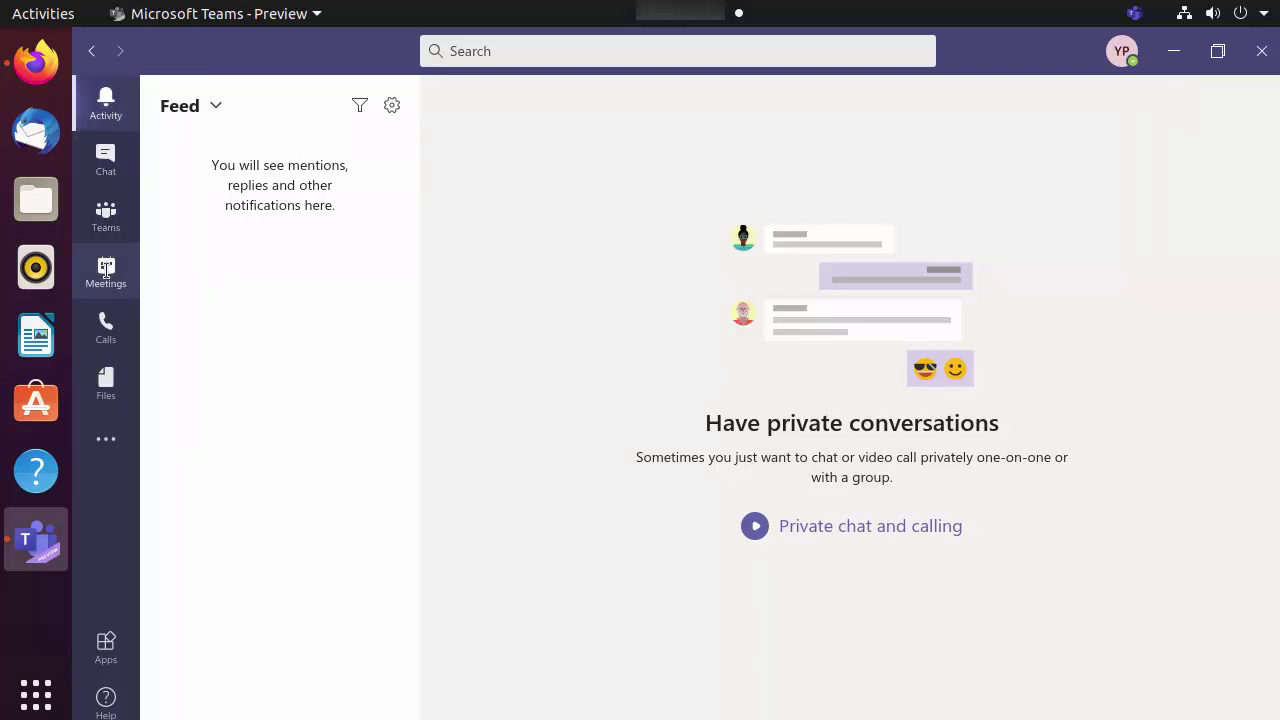
click(108, 274)
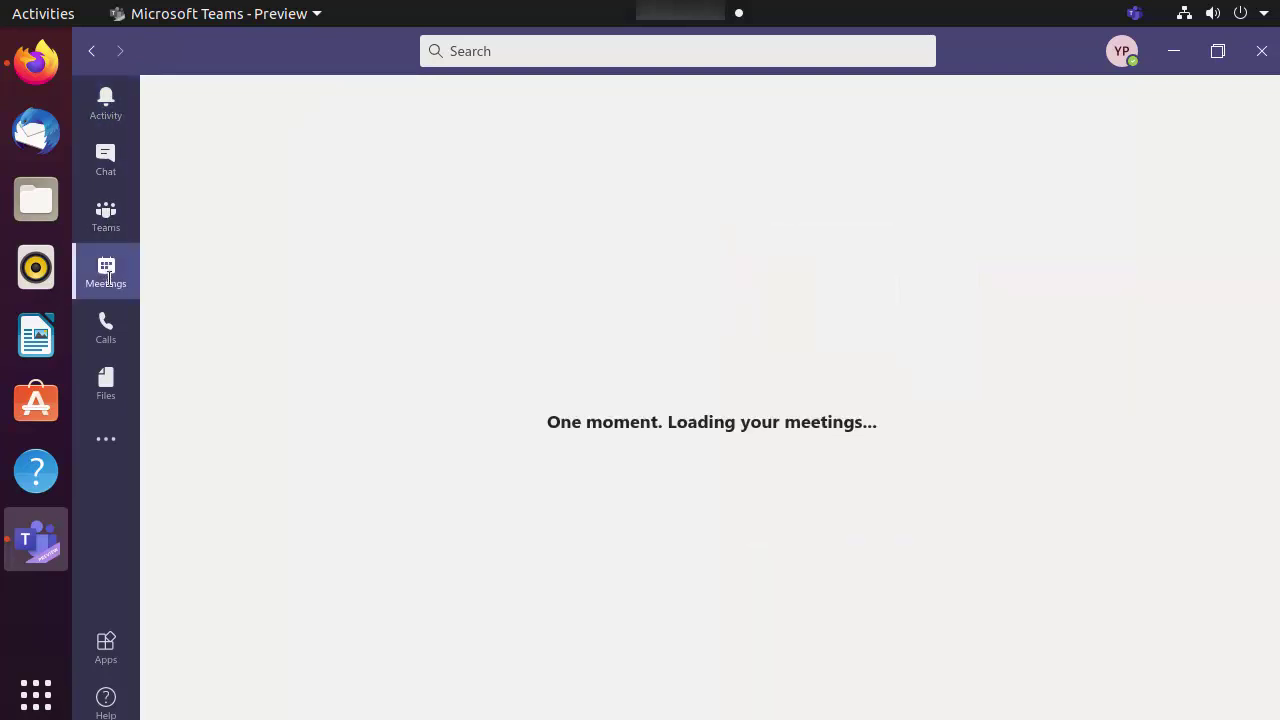
- View Calls, then in Files review the Add cloud storage providers and close the list without adding any
click(118, 323)
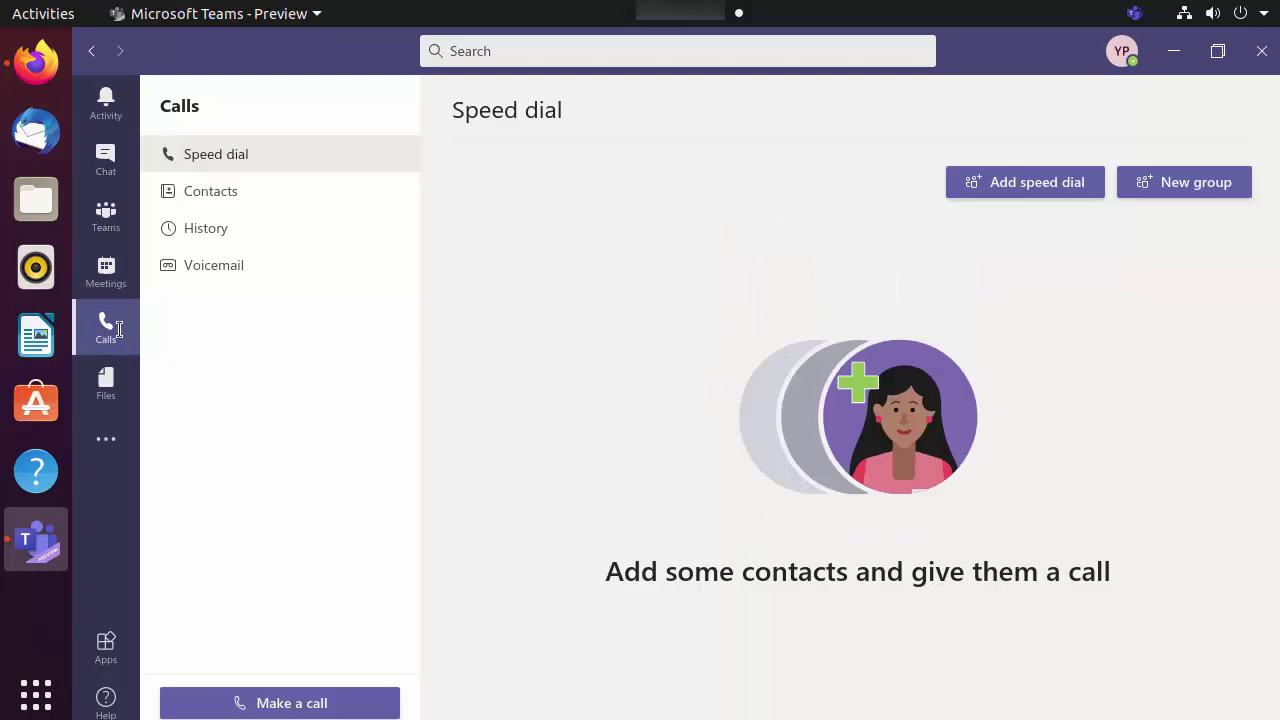
click(106, 385)
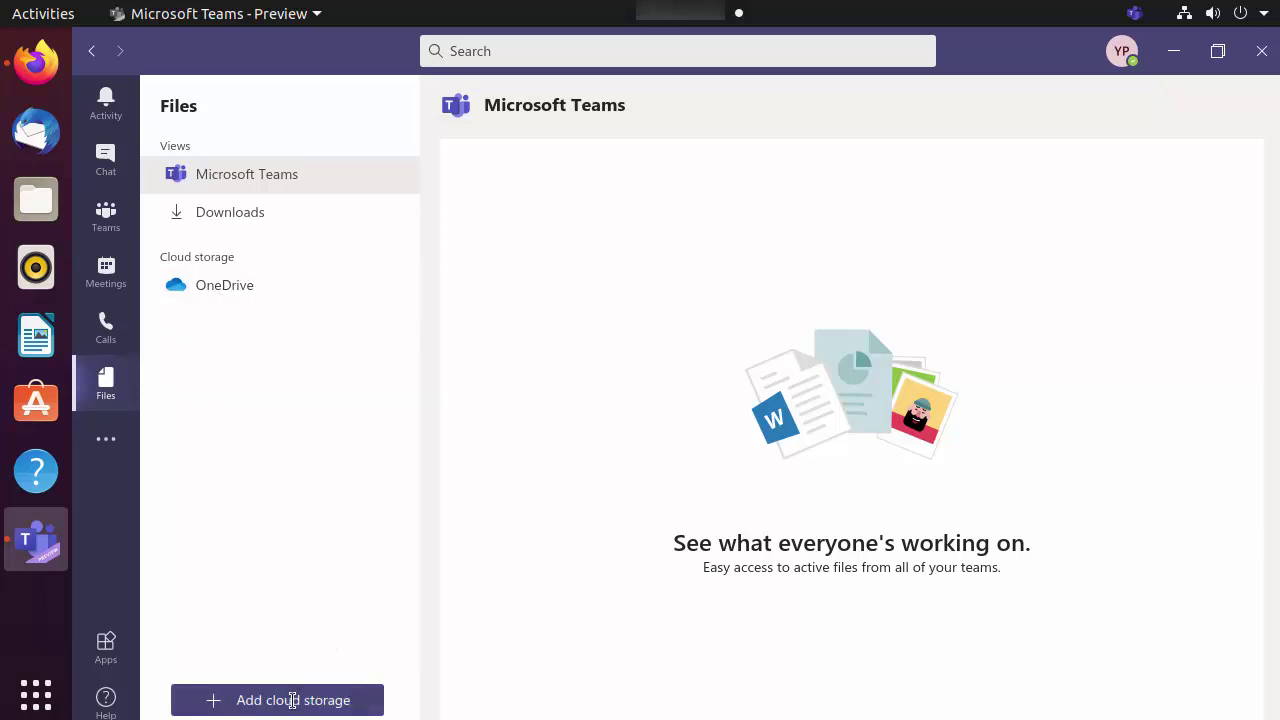
click(291, 701)
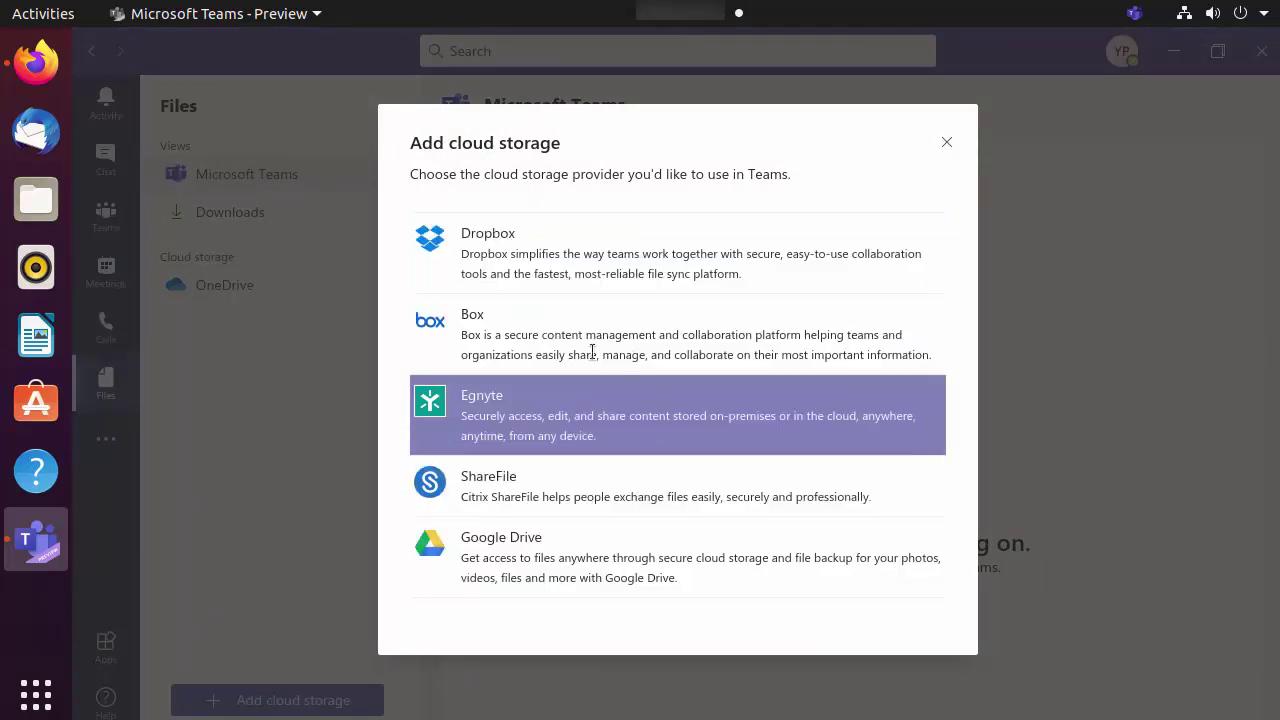
click(944, 141)
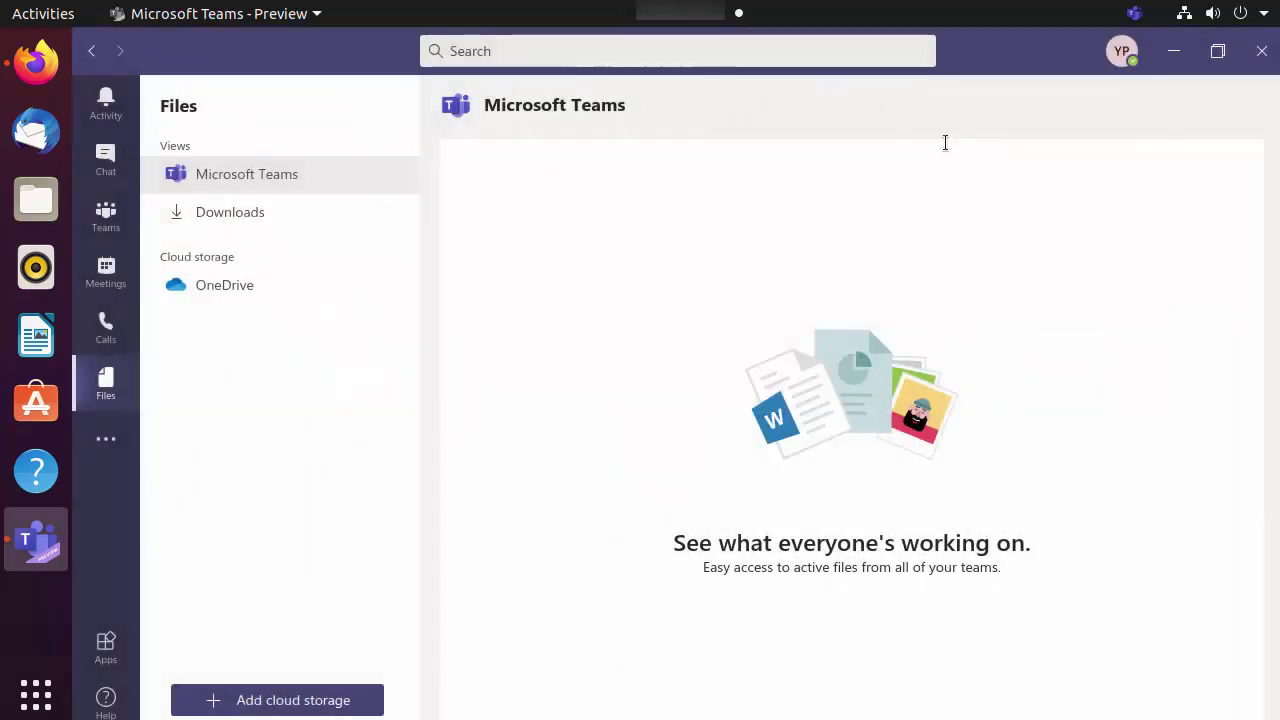